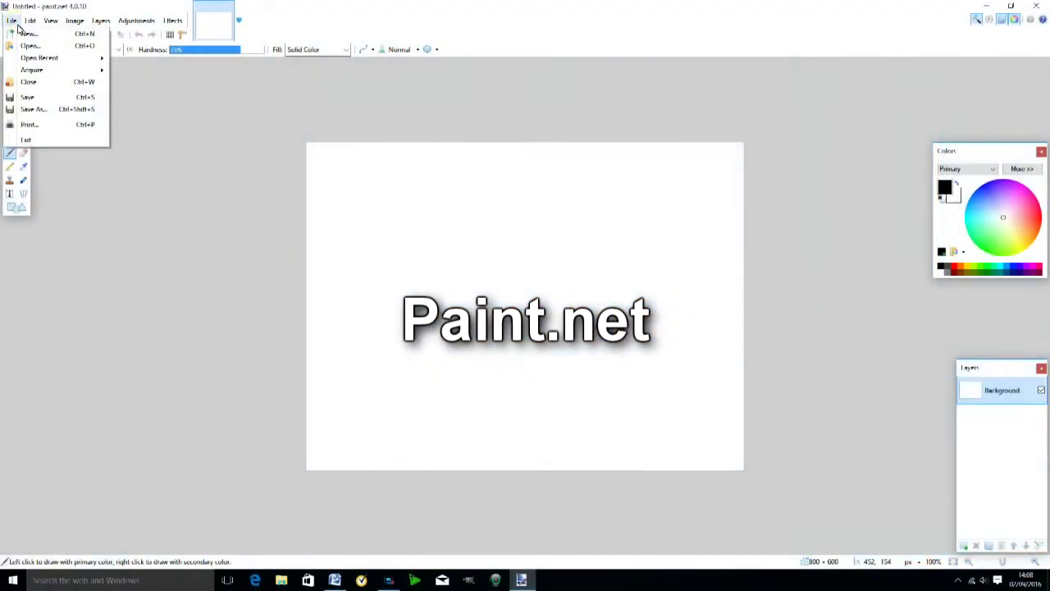
- Select the Scotland Base Map image in the File > Open dialog
click(30, 45)
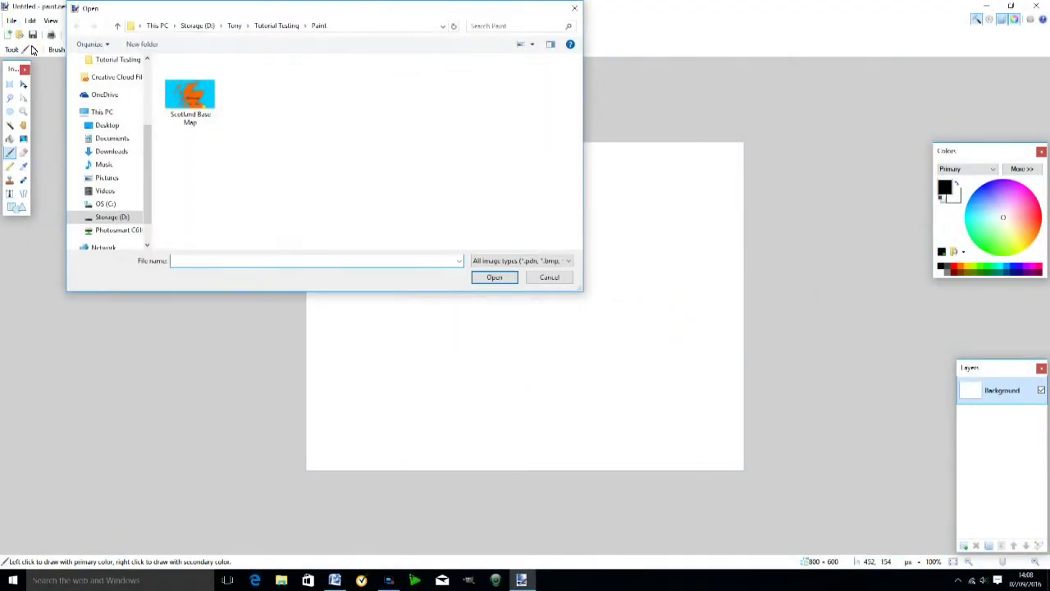
click(192, 97)
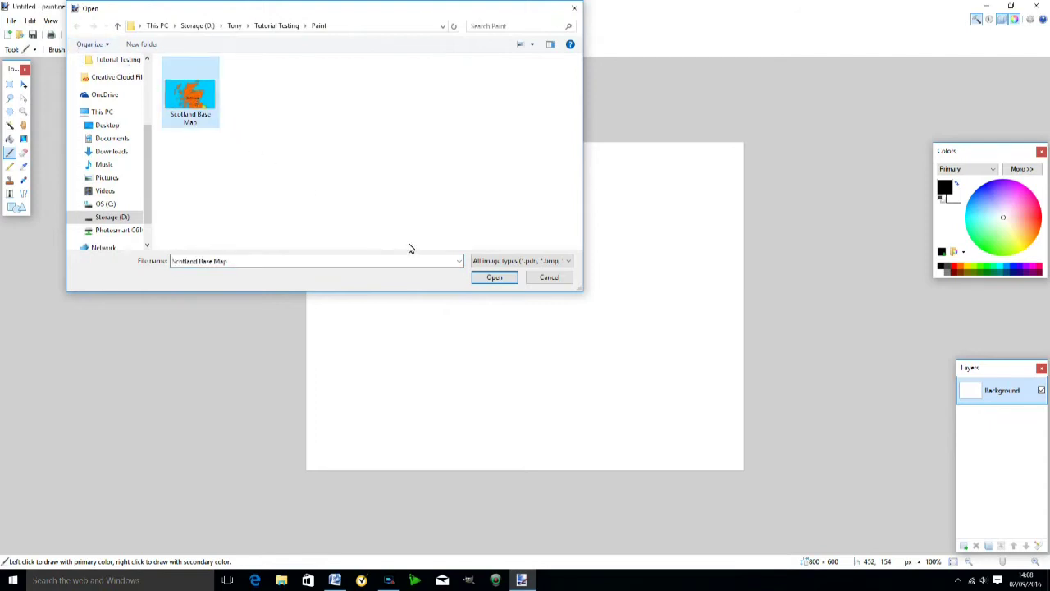
- Open the map and resize it from 1920×1080 to 5760×3240, keeping the aspect ratio
click(493, 277)
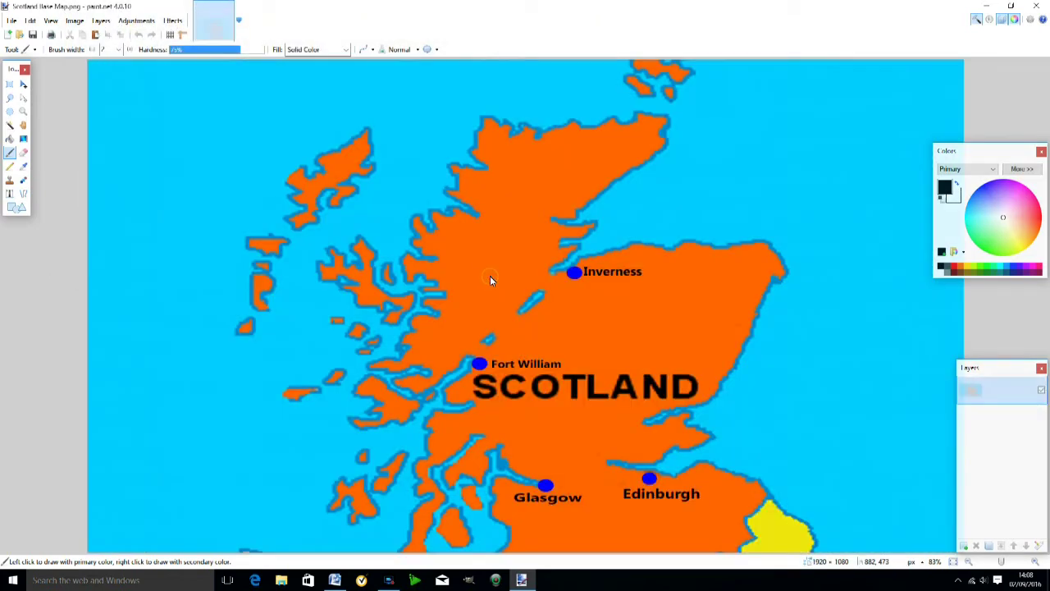
click(75, 20)
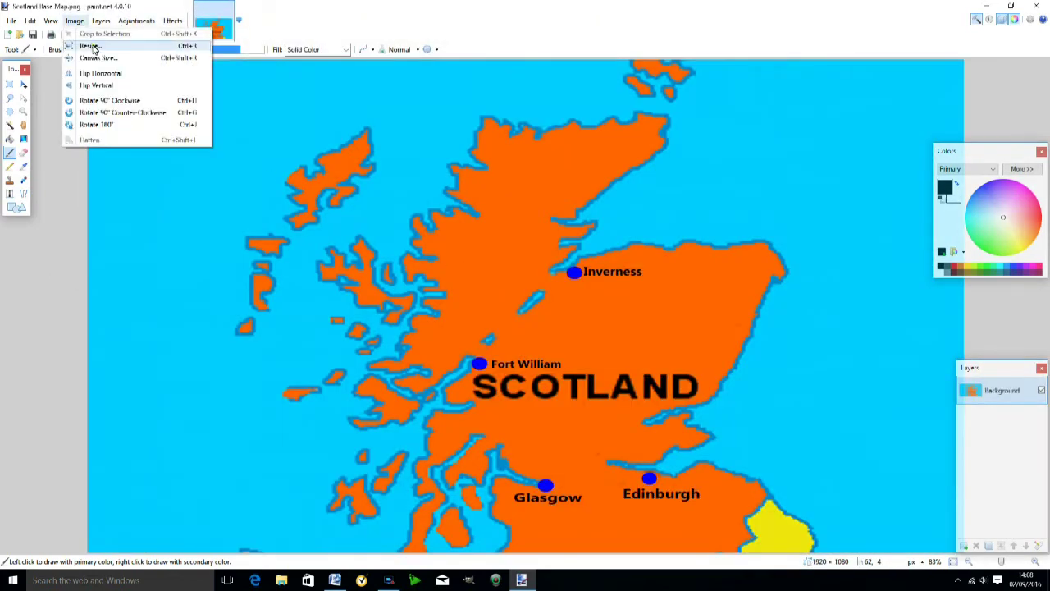
click(90, 46)
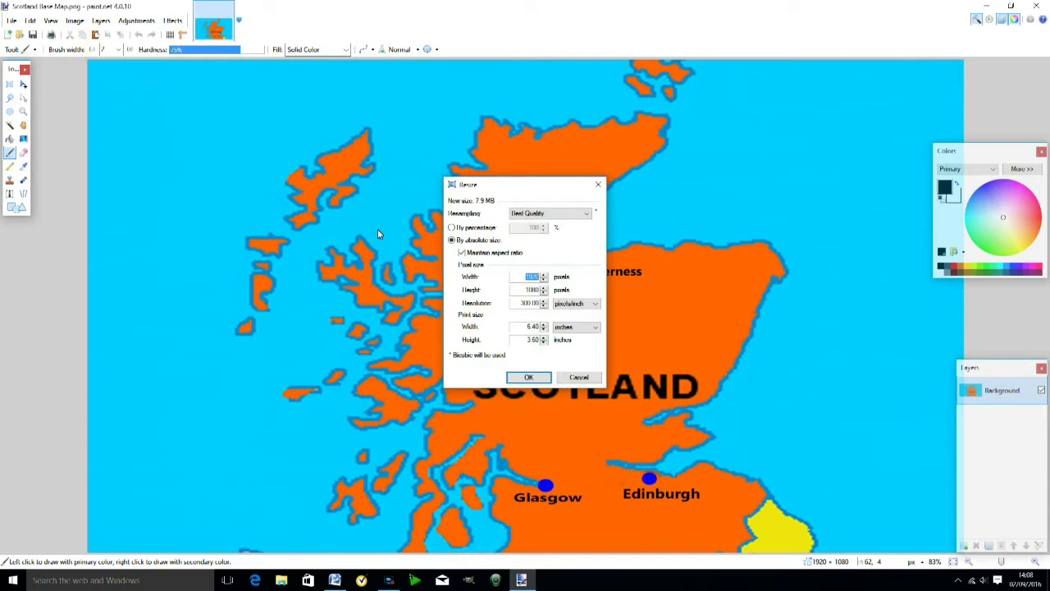
text(5)
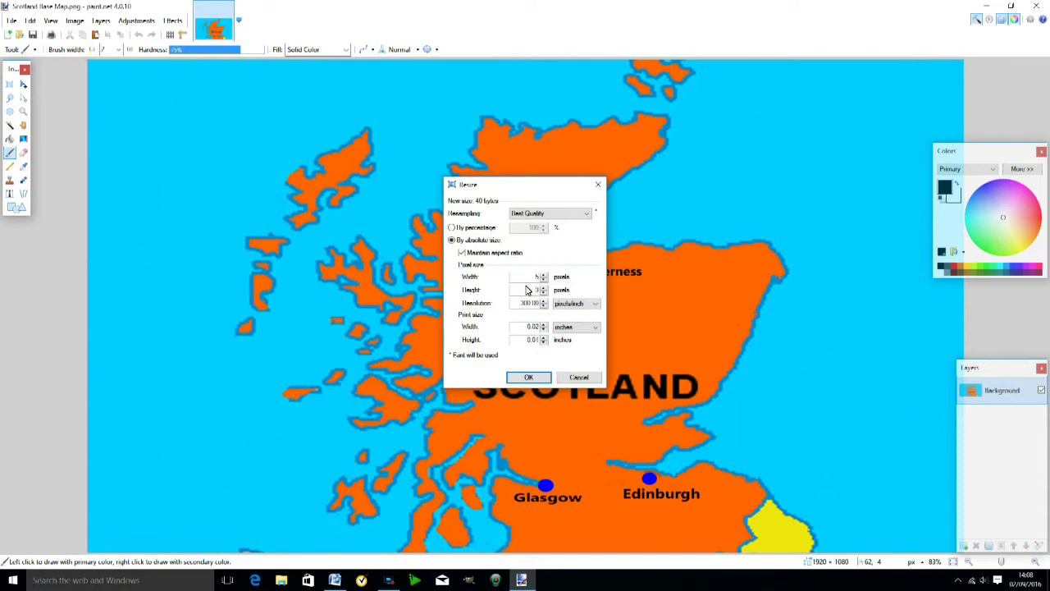
text(760)
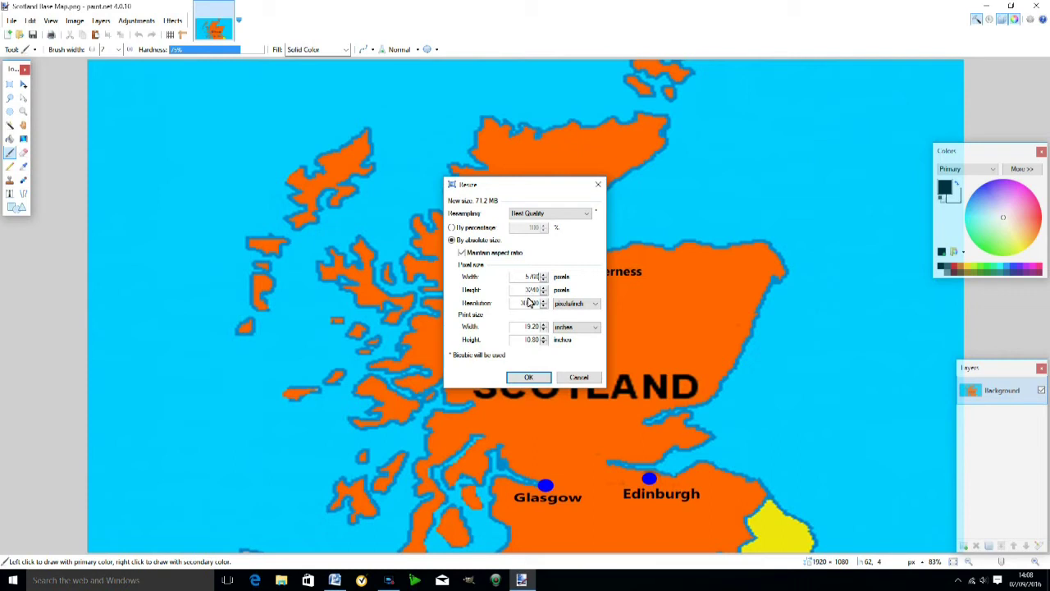
click(543, 379)
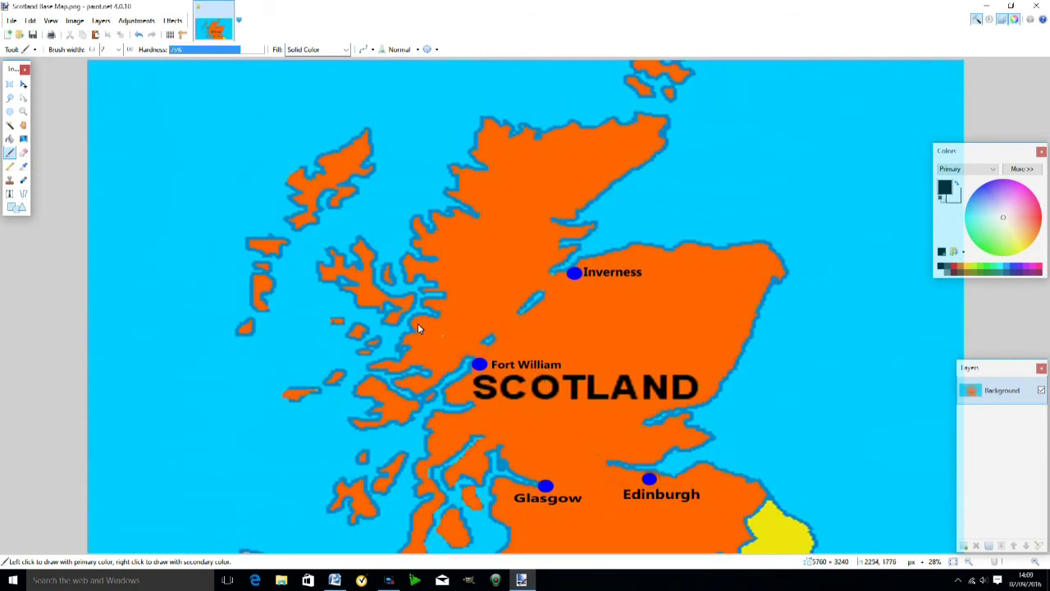
- Save As 'Scotland Base Map 5760' PNG with default save configuration
click(12, 20)
click(34, 110)
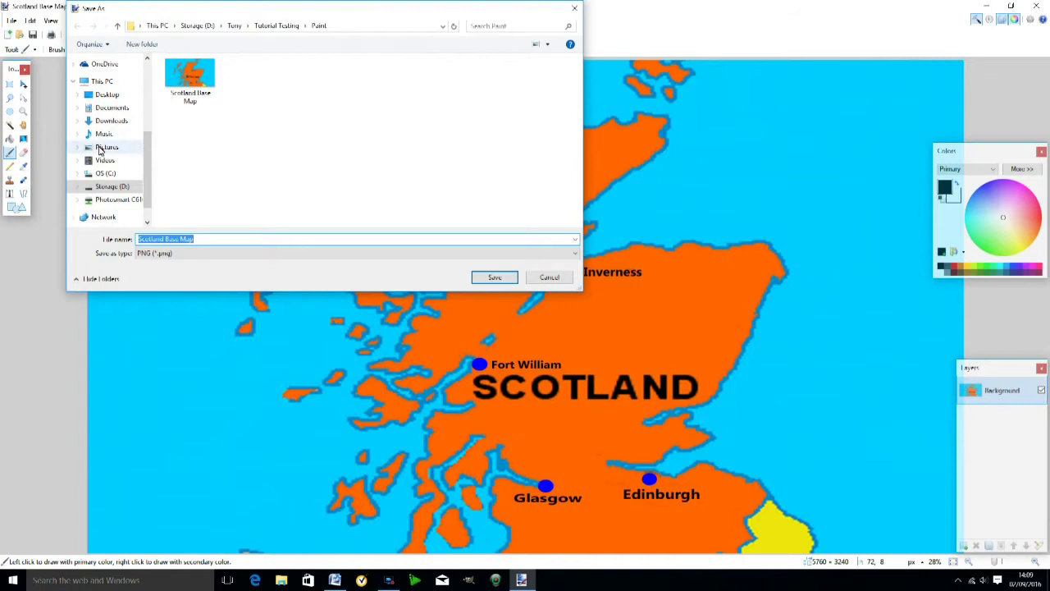
click(204, 241)
text(57)
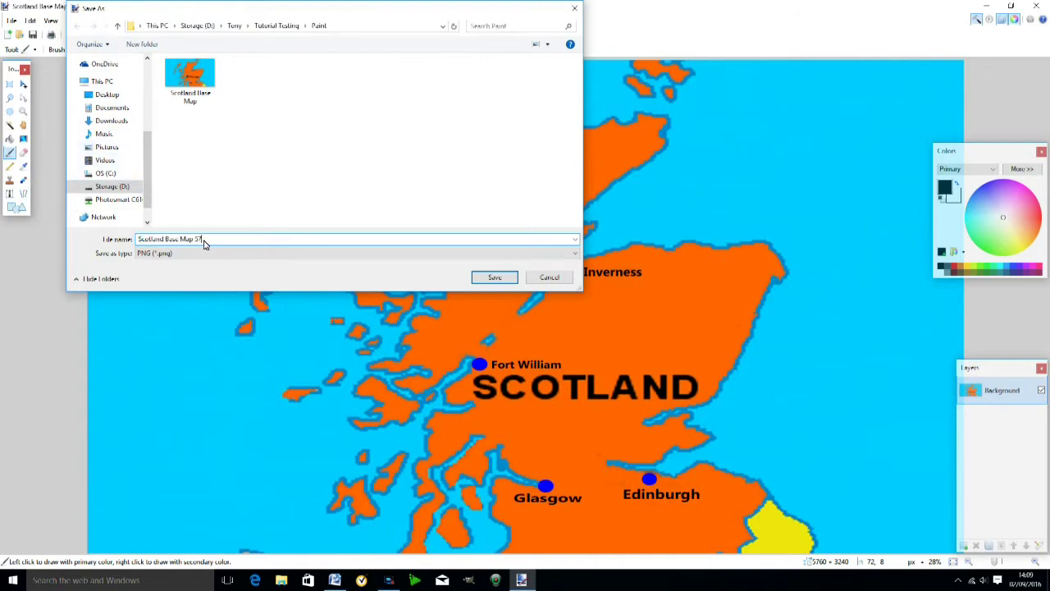
text(60)
click(493, 278)
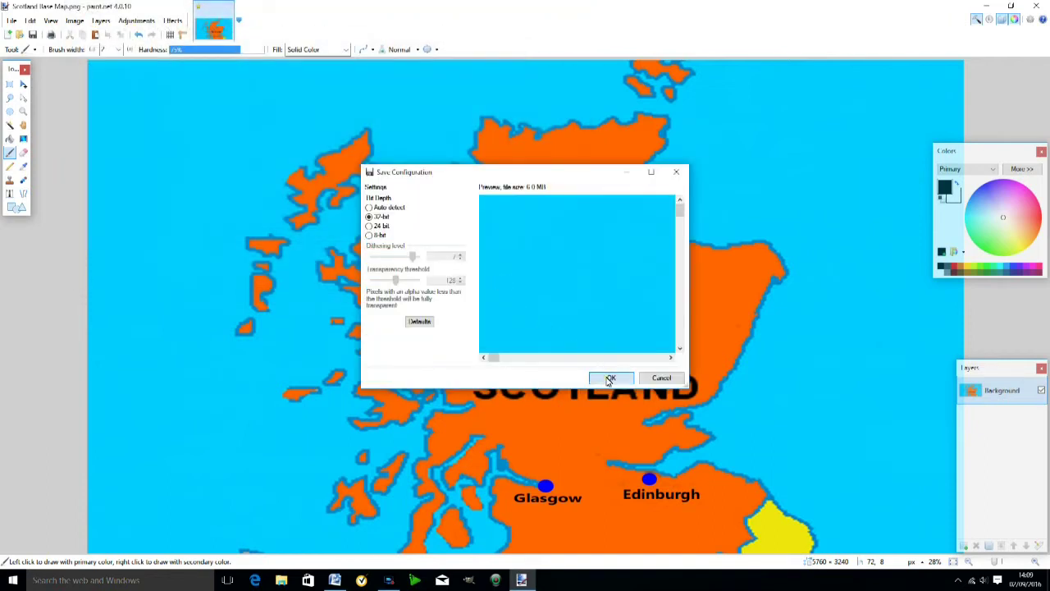
click(608, 377)
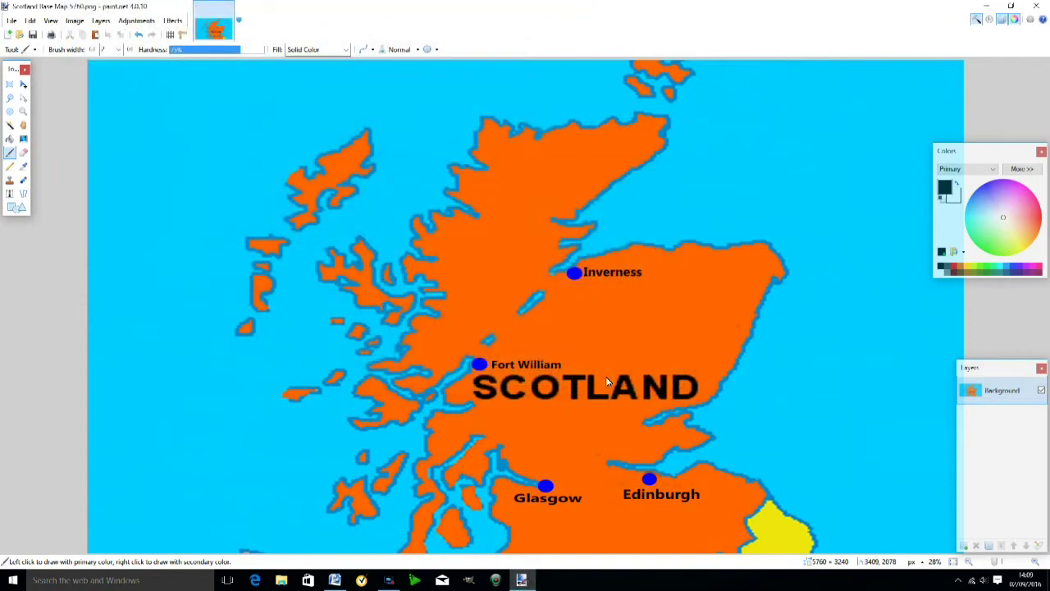
- Pick the Line/Curve tool in light pink and start a line at the map's bottom-right
click(24, 194)
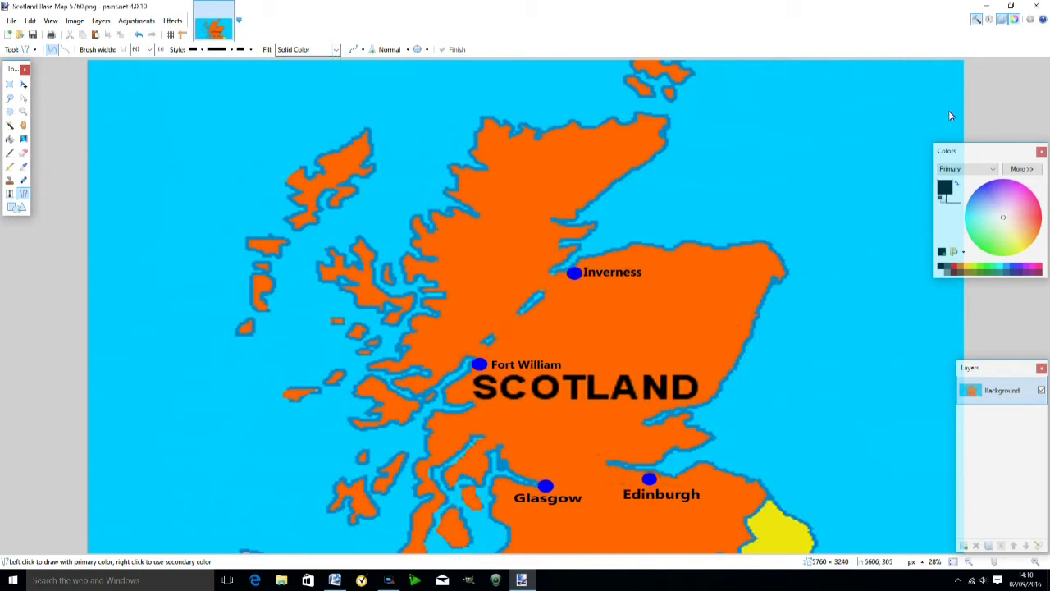
click(1011, 212)
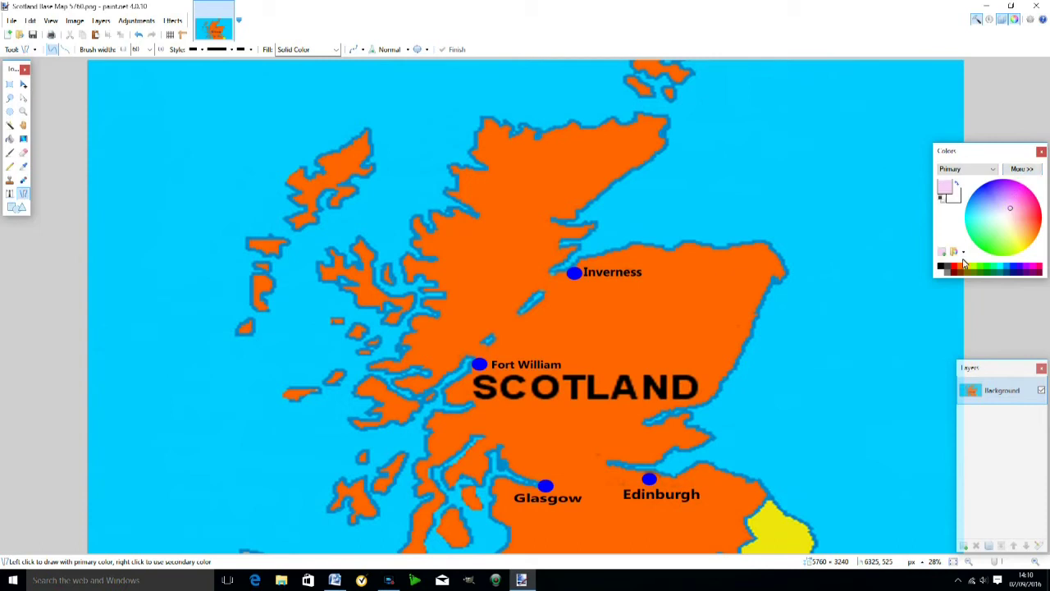
click(873, 558)
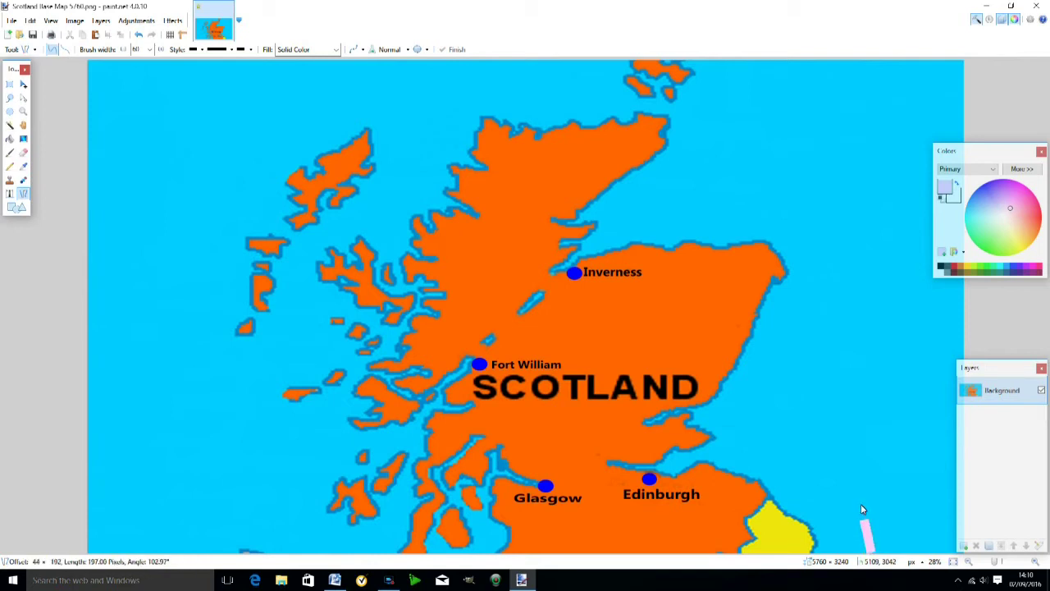
- Draw a pink line up Scotland's east side and bend it outward into a curve
drag(873, 558, 801, 88)
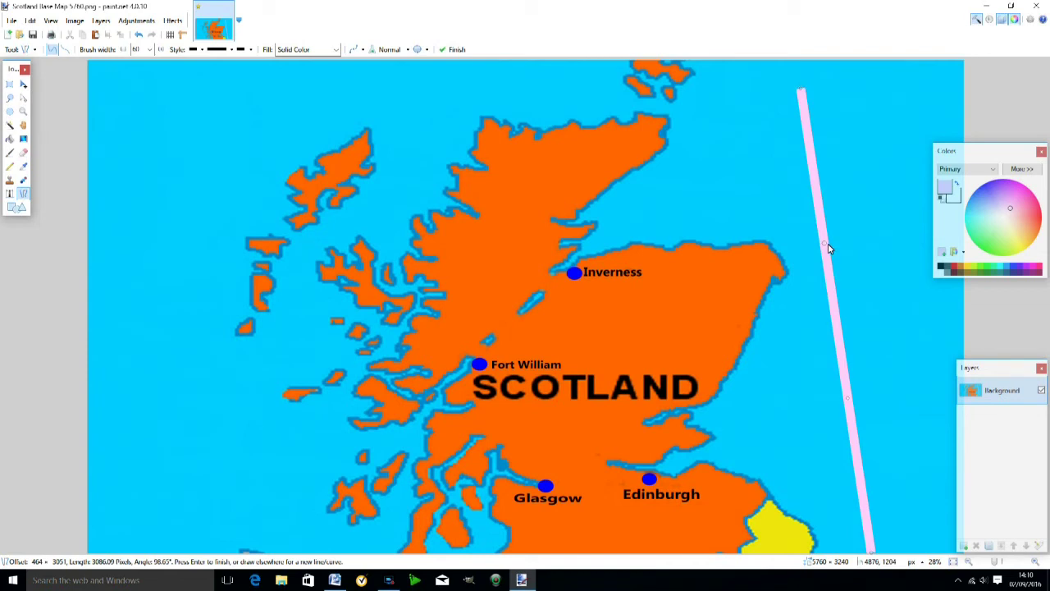
drag(824, 245, 851, 238)
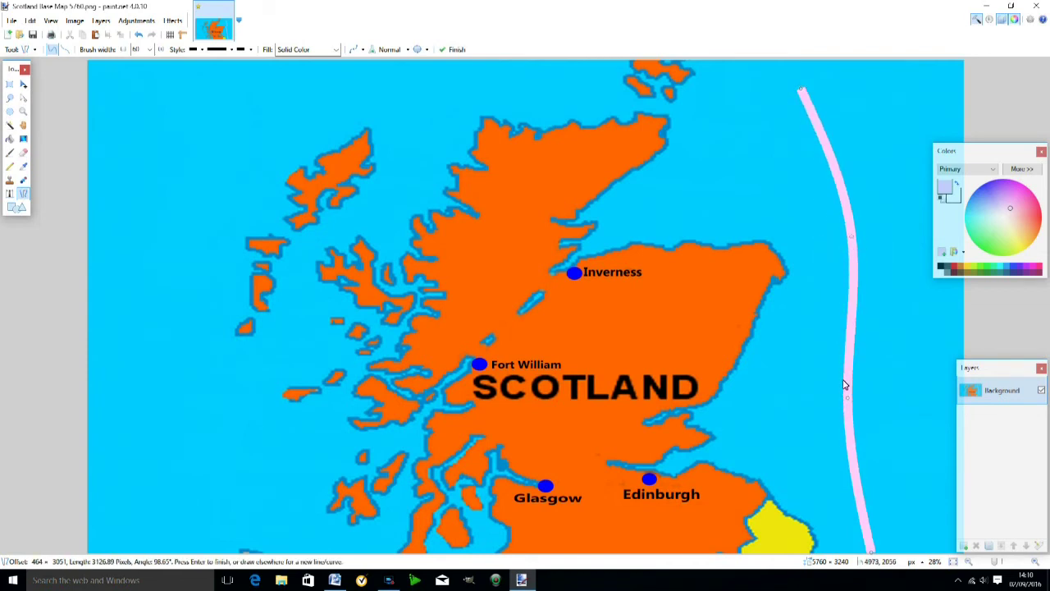
drag(849, 400, 865, 393)
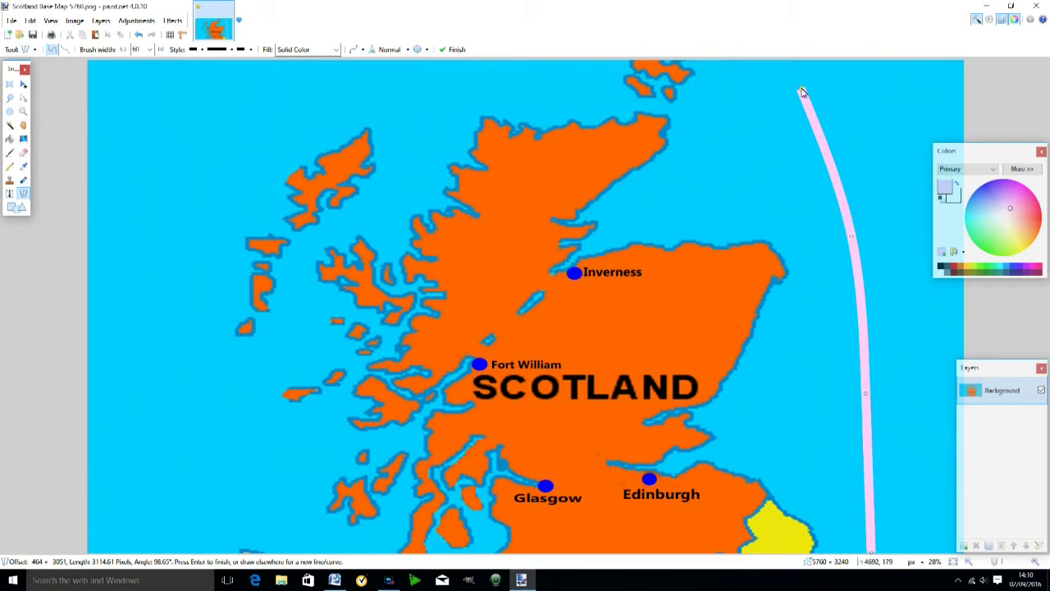
drag(803, 92, 806, 140)
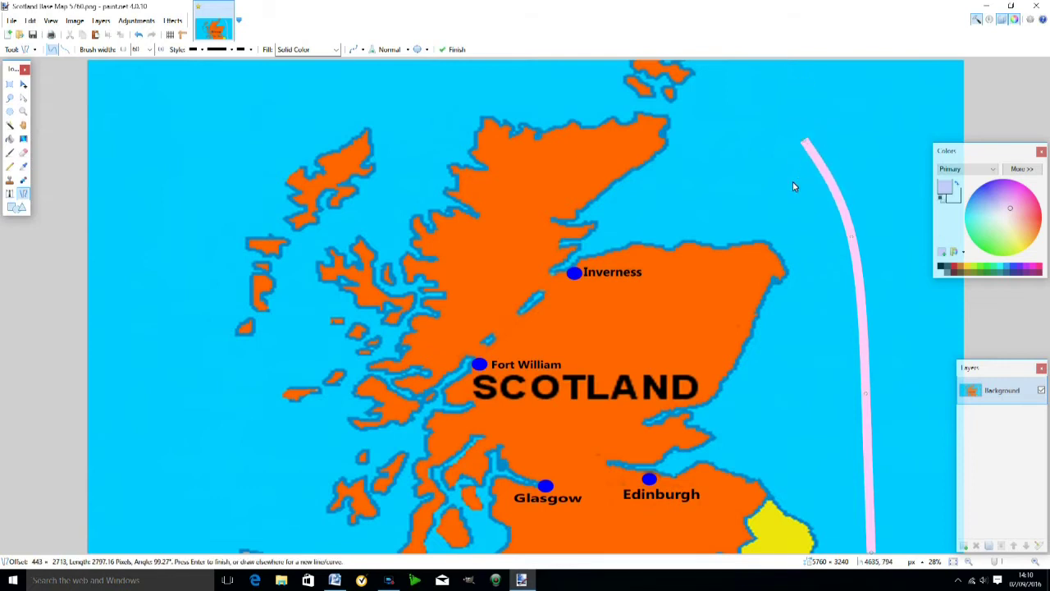
key(Return)
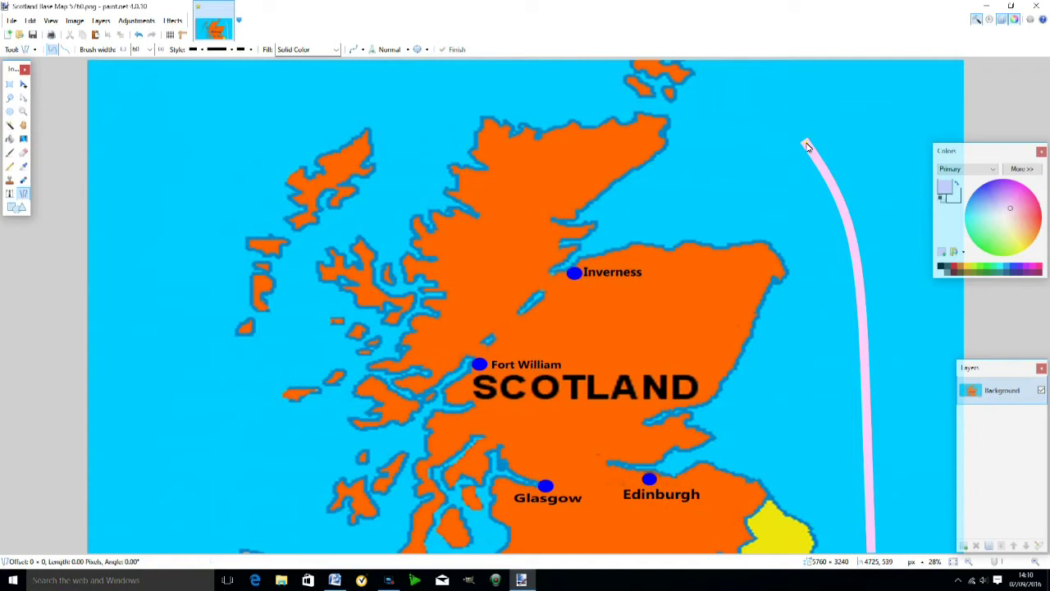
- Continue the pink curve across the top and down the west side, rounding the corners
mouse_move(806, 143)
mouse_down()
mouse_move(532, 72)
mouse_move(400, 77)
mouse_up()
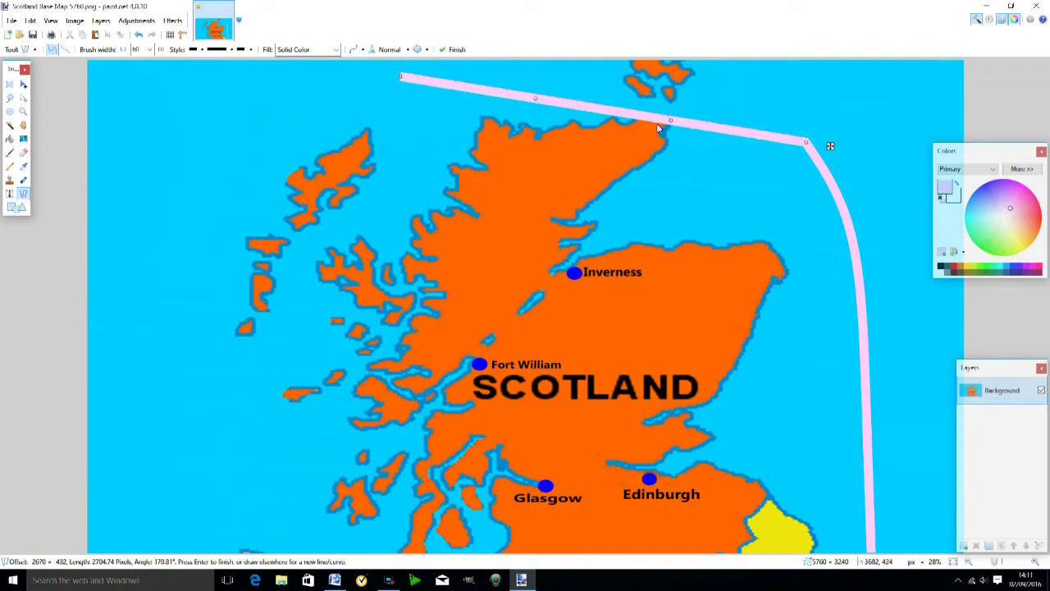
drag(670, 121, 727, 112)
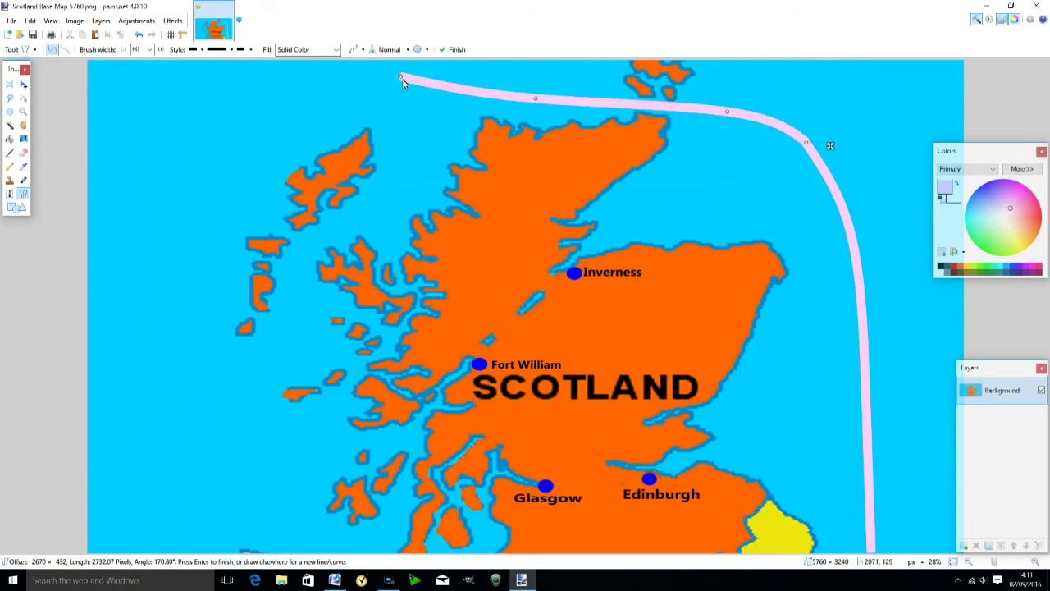
drag(402, 82, 306, 551)
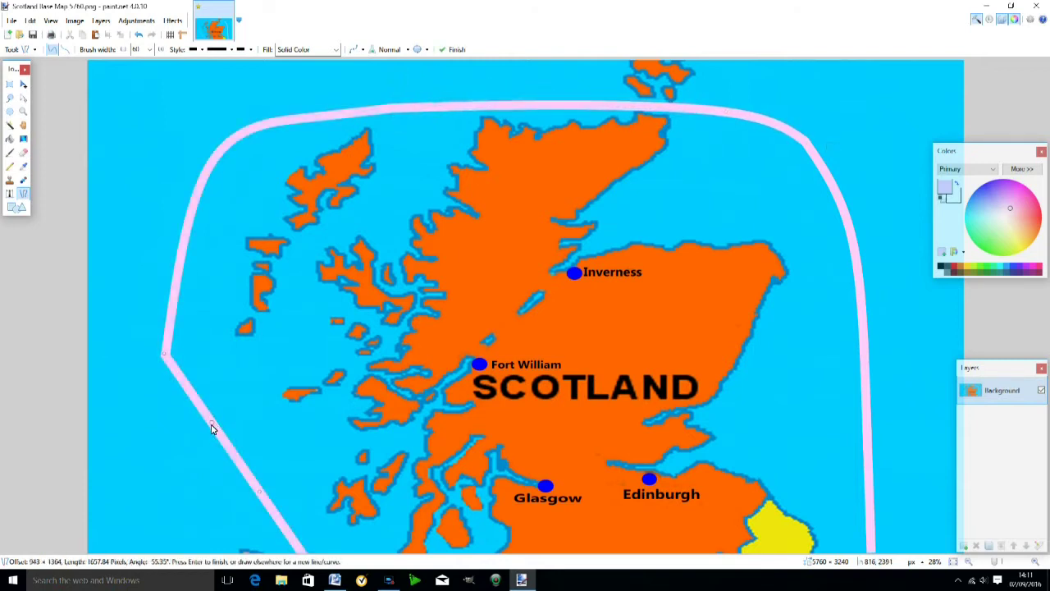
drag(211, 423, 174, 444)
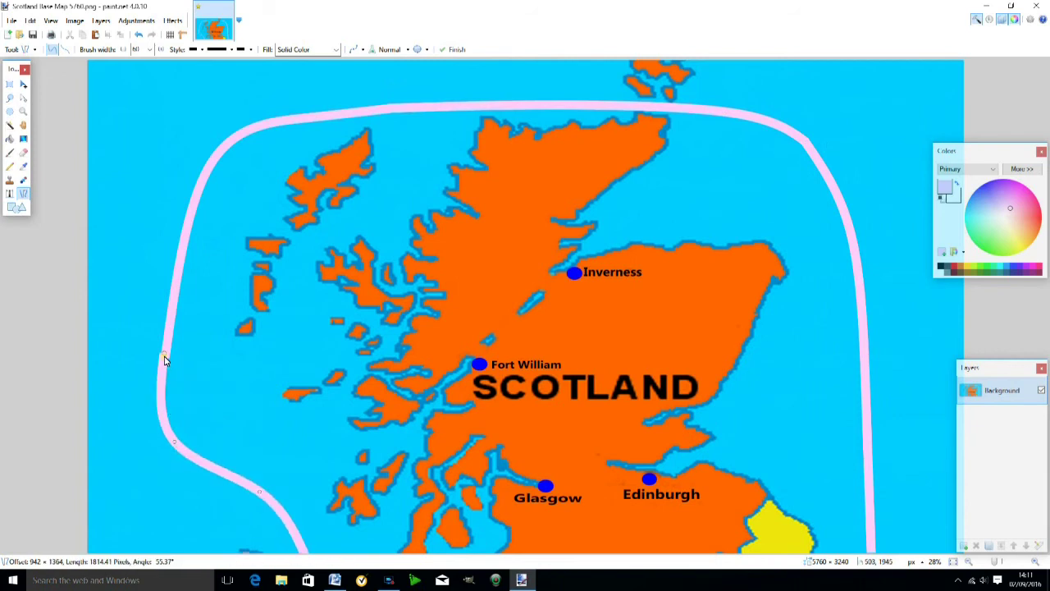
drag(164, 361, 165, 355)
key(Return)
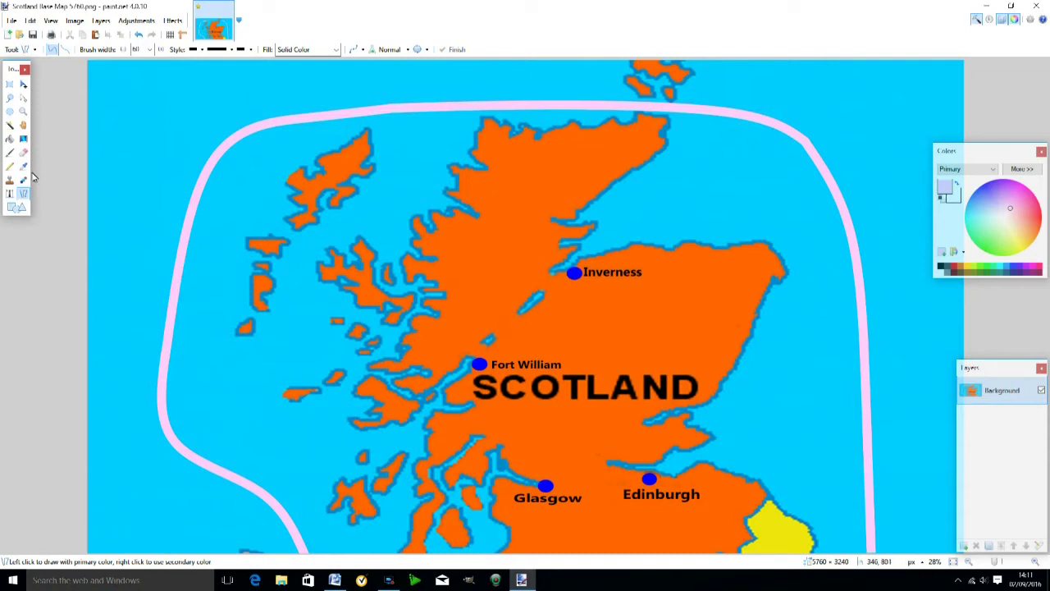
- Magic Wand-select the pink loop and delete it, leaving a transparent band
click(10, 127)
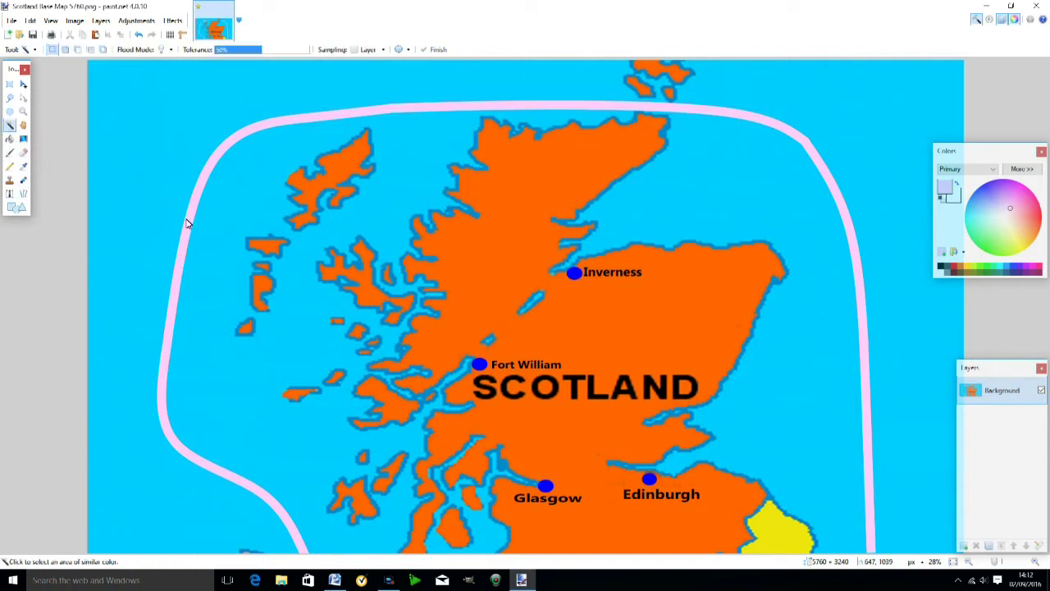
click(187, 223)
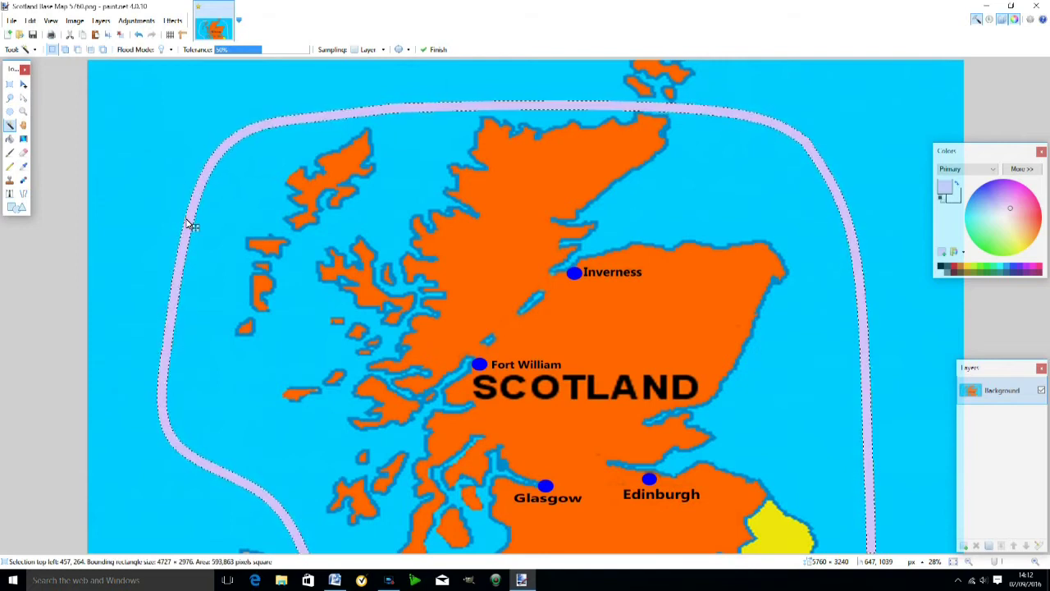
key(Delete)
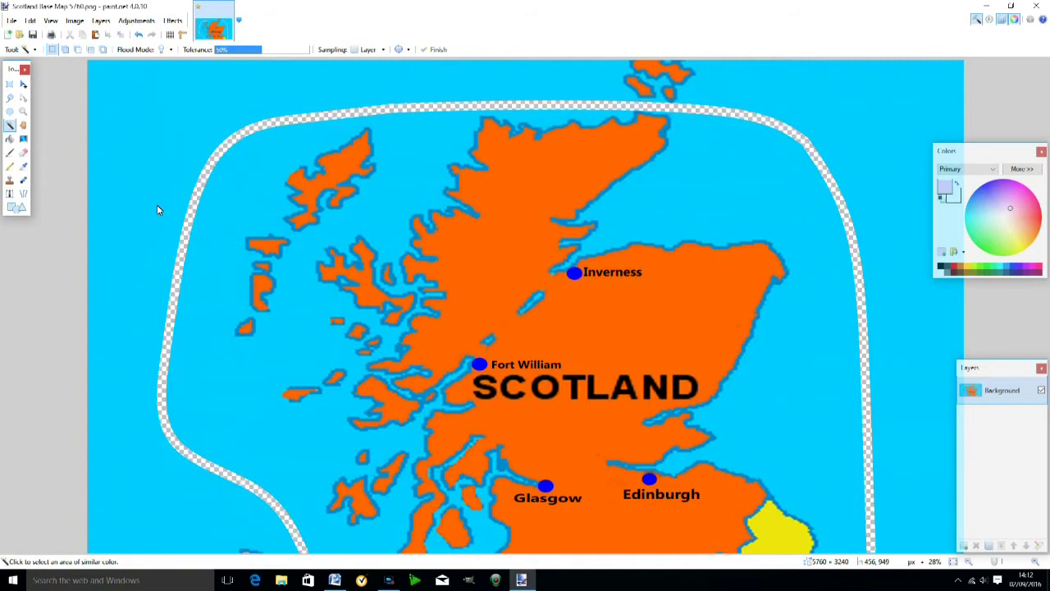
click(14, 21)
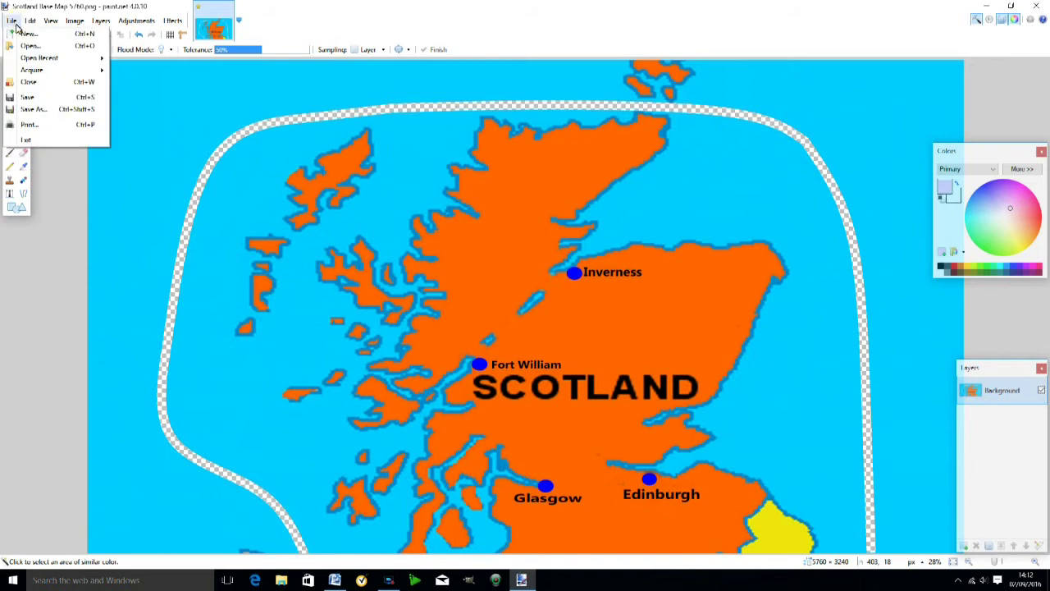
- Start Save As for the cut-out map and edit the PNG file name
click(41, 109)
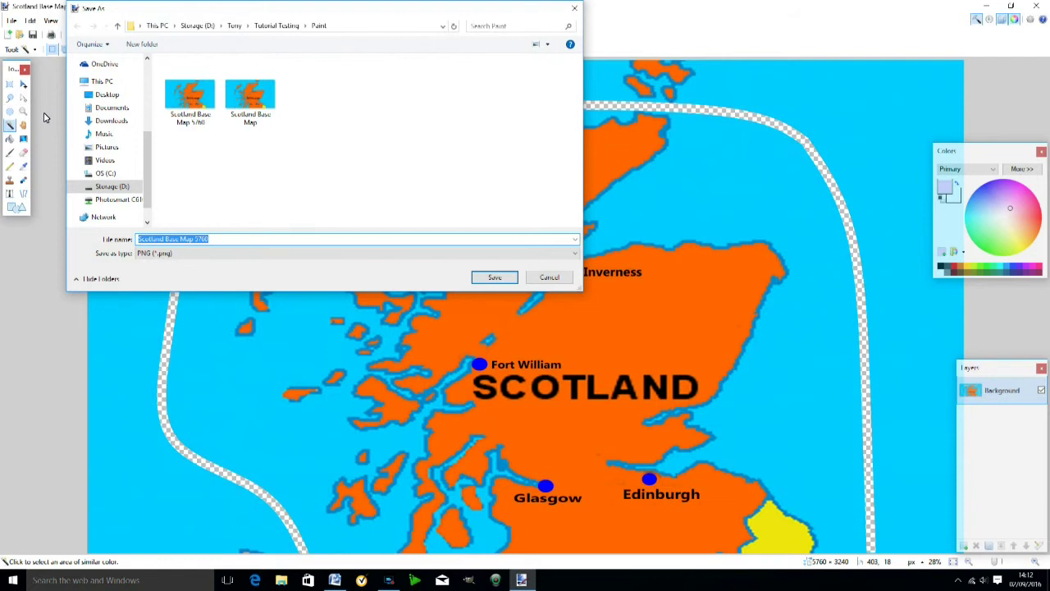
click(205, 240)
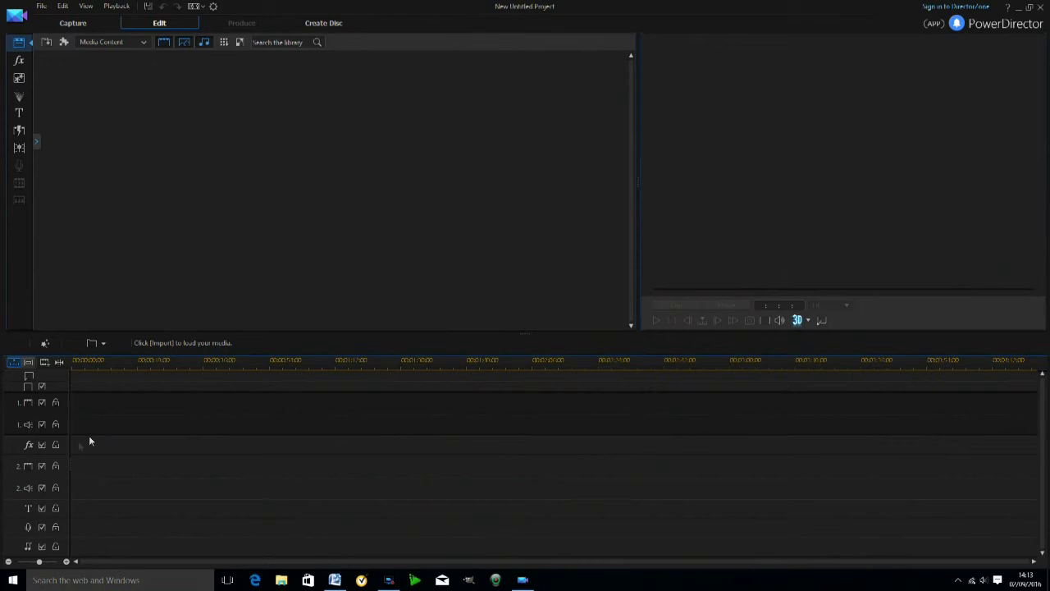
- Add one video and one audio track through the Add Tracks dialog
right_click(43, 464)
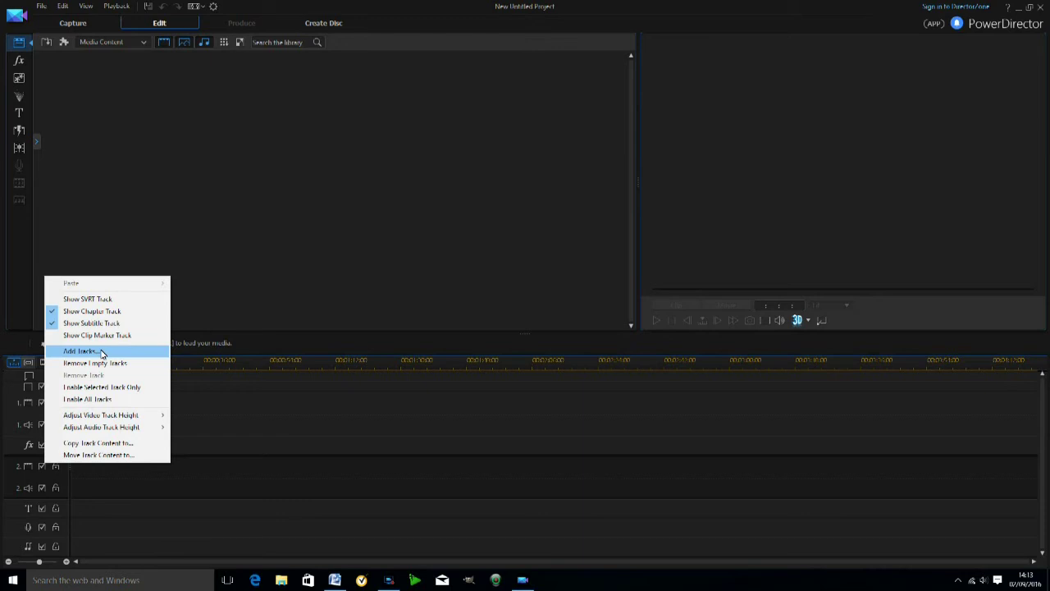
click(102, 354)
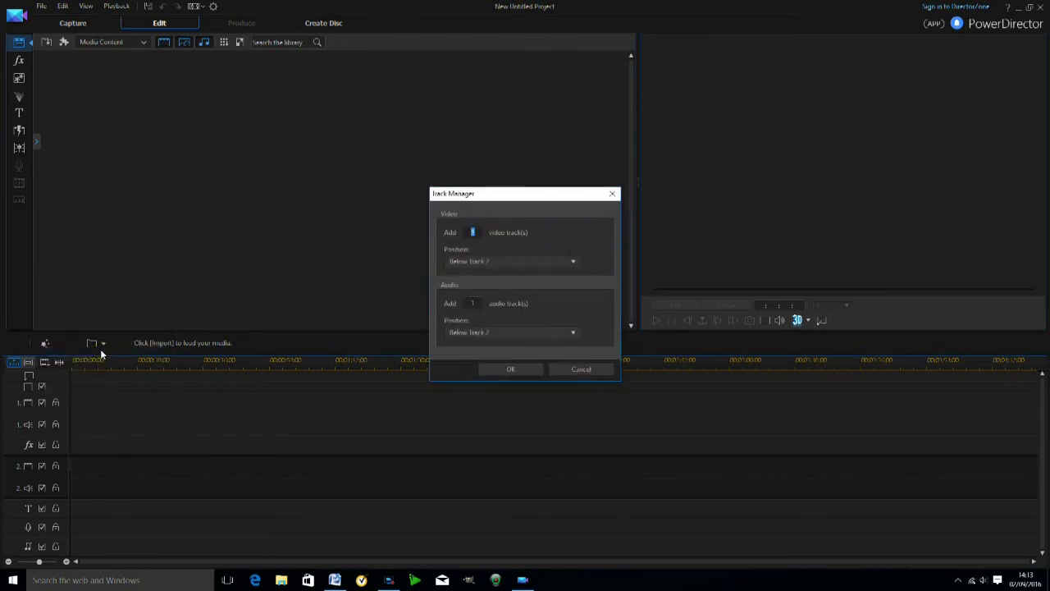
click(503, 371)
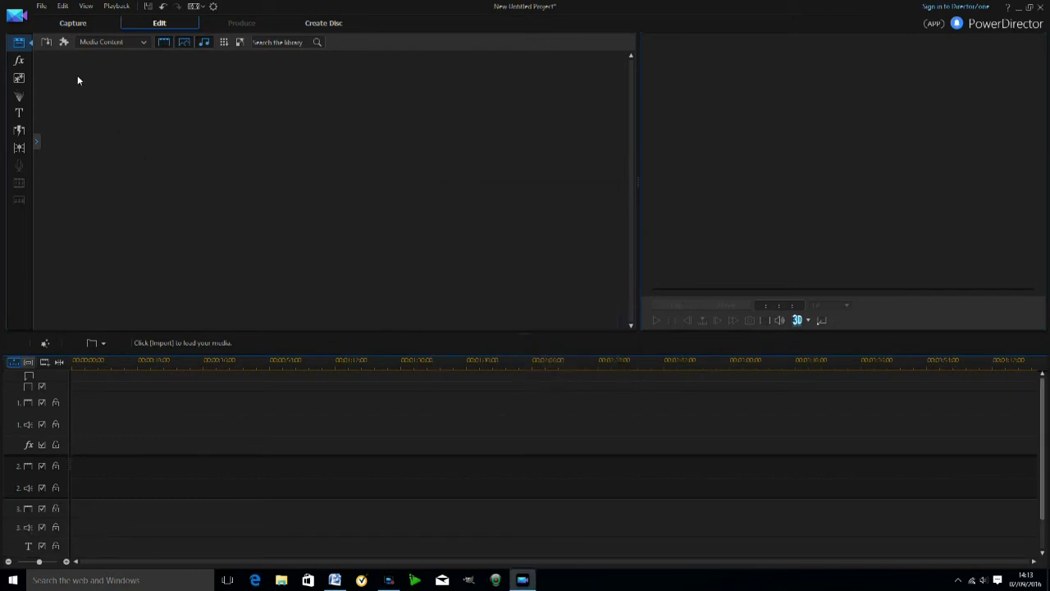
- Import the mask and map images, place Mask 5760.png on track 3, and show PiP Objects
click(41, 7)
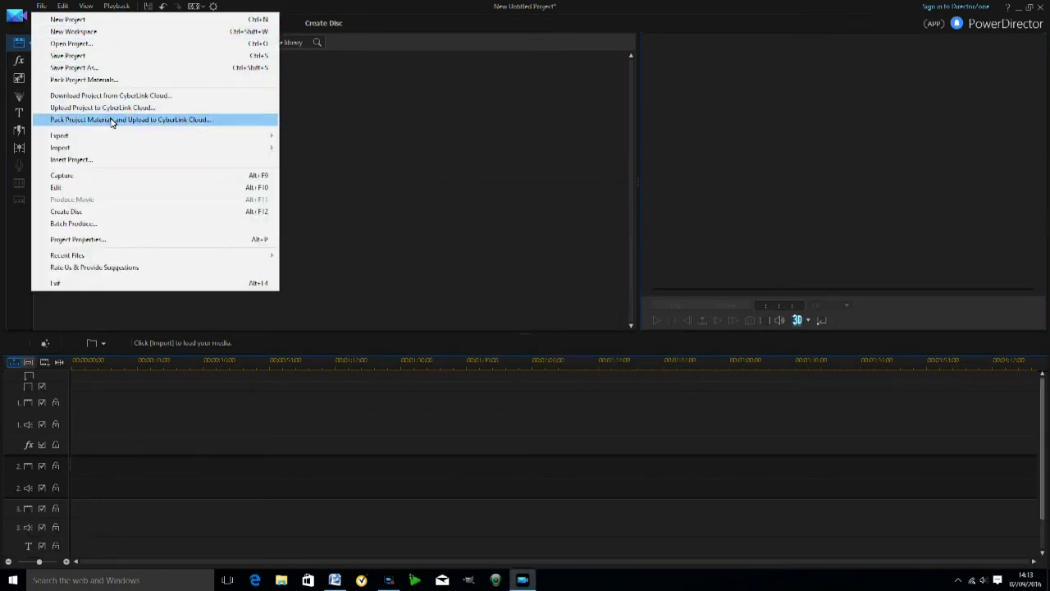
drag(82, 82, 75, 519)
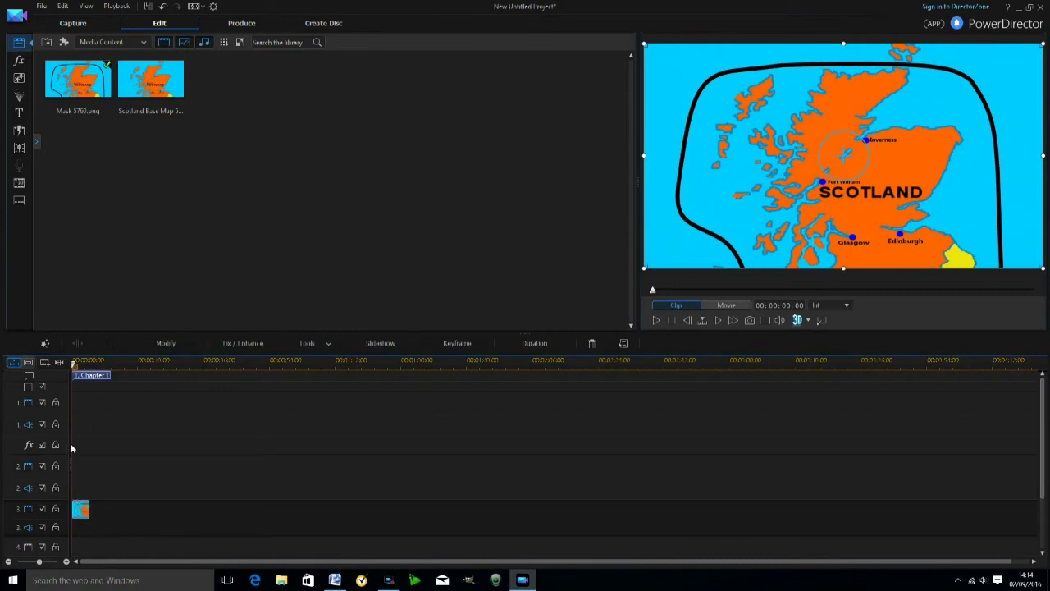
click(18, 80)
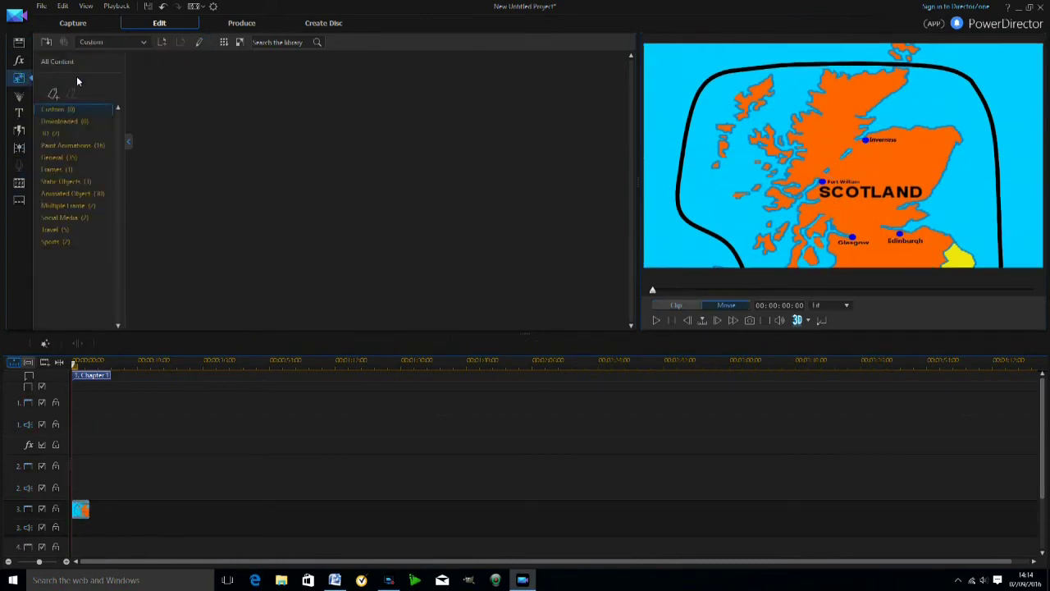
- Open Paint Designer with a dark red Pen at width 84 and begin recording strokes
click(198, 42)
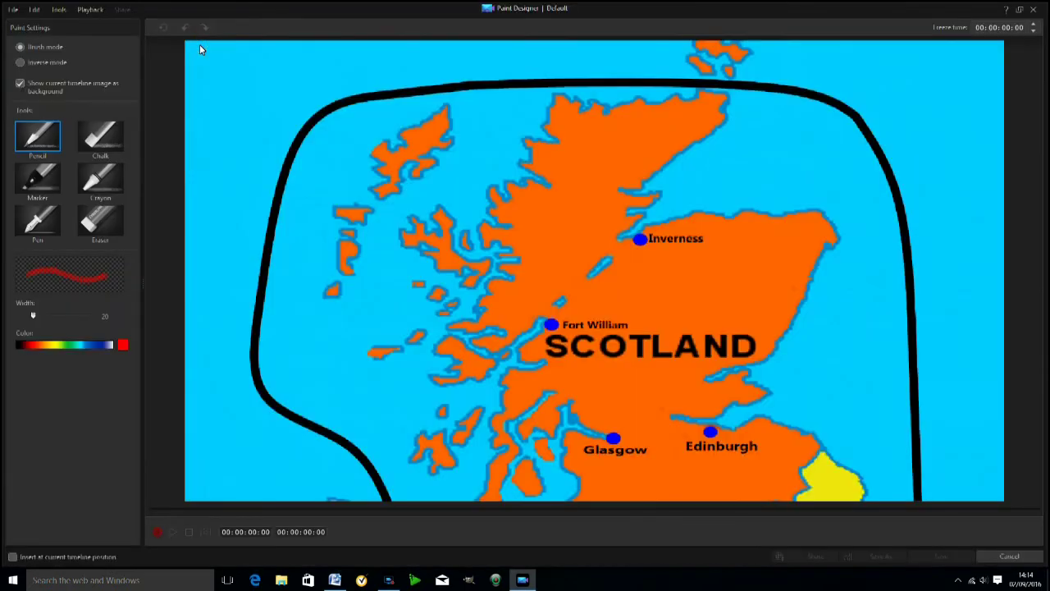
click(36, 220)
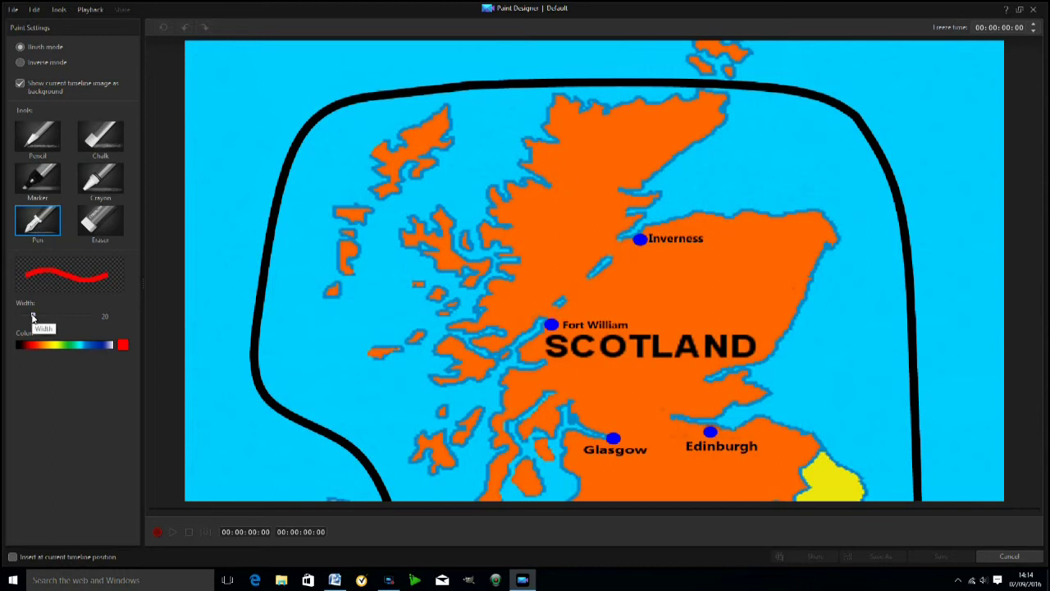
drag(33, 316, 75, 323)
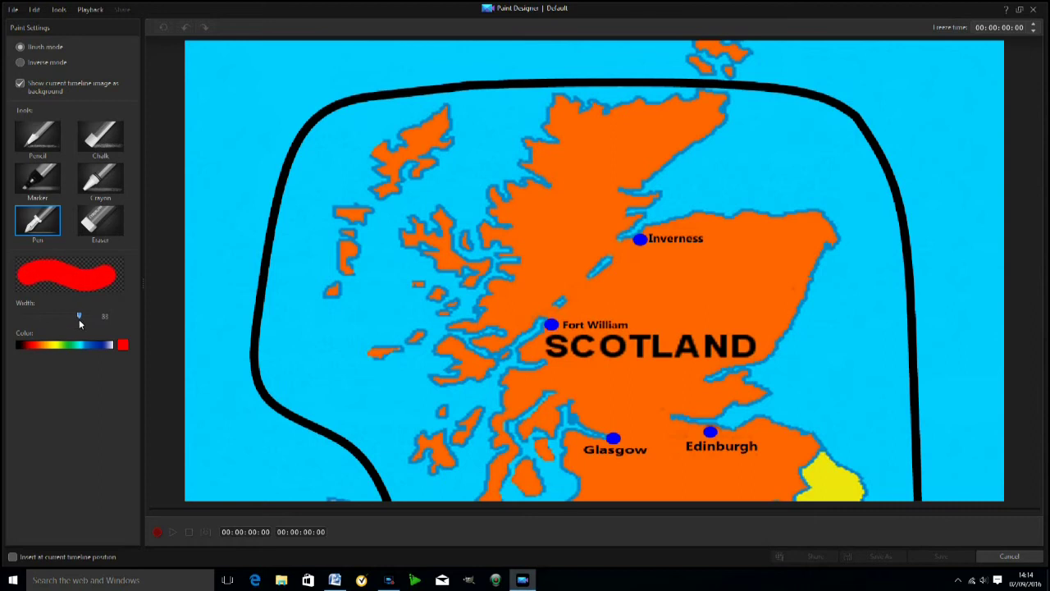
click(30, 348)
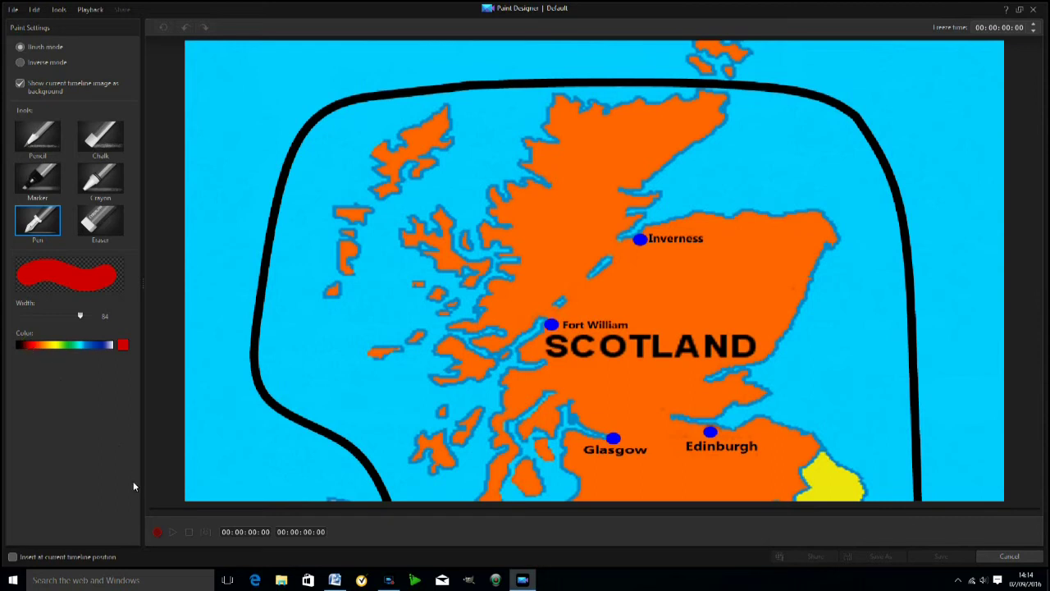
click(156, 533)
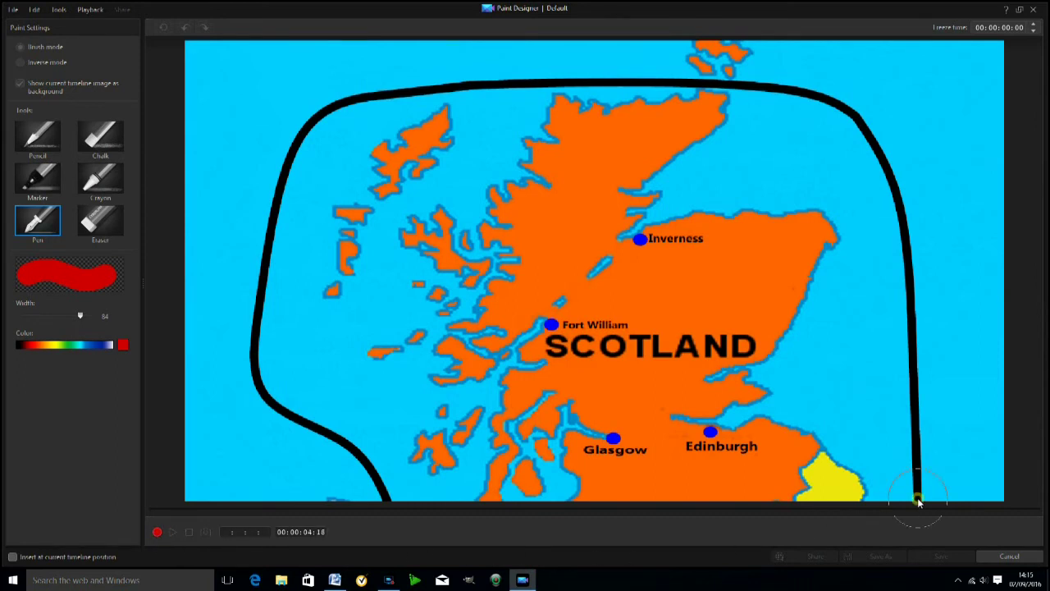
- Paint a thick red stroke along the route, from bottom right up the east, across the top and down the west, then stop recording
drag(918, 501, 919, 484)
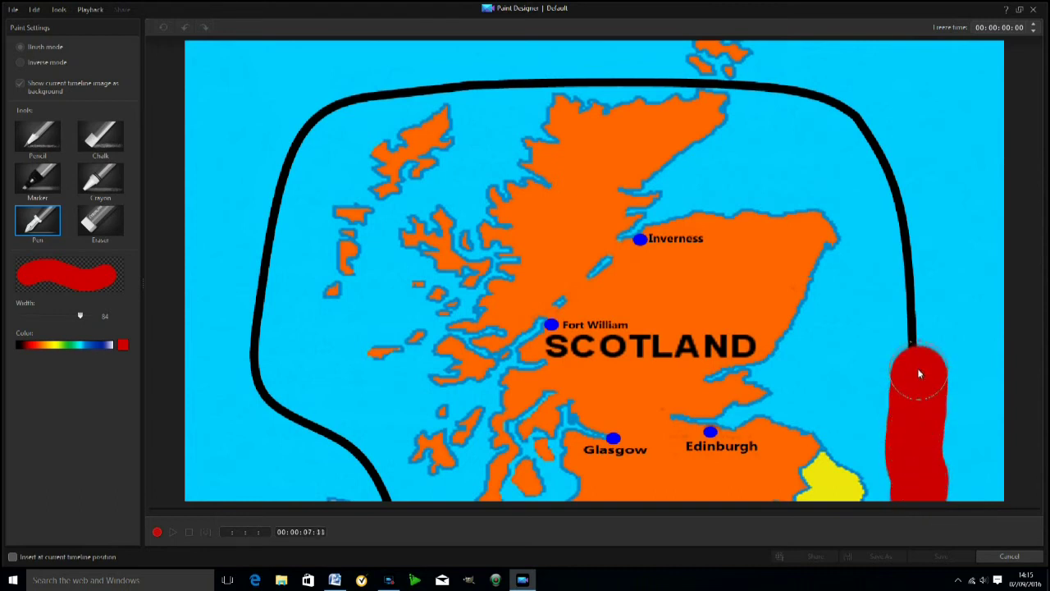
drag(919, 331, 895, 225)
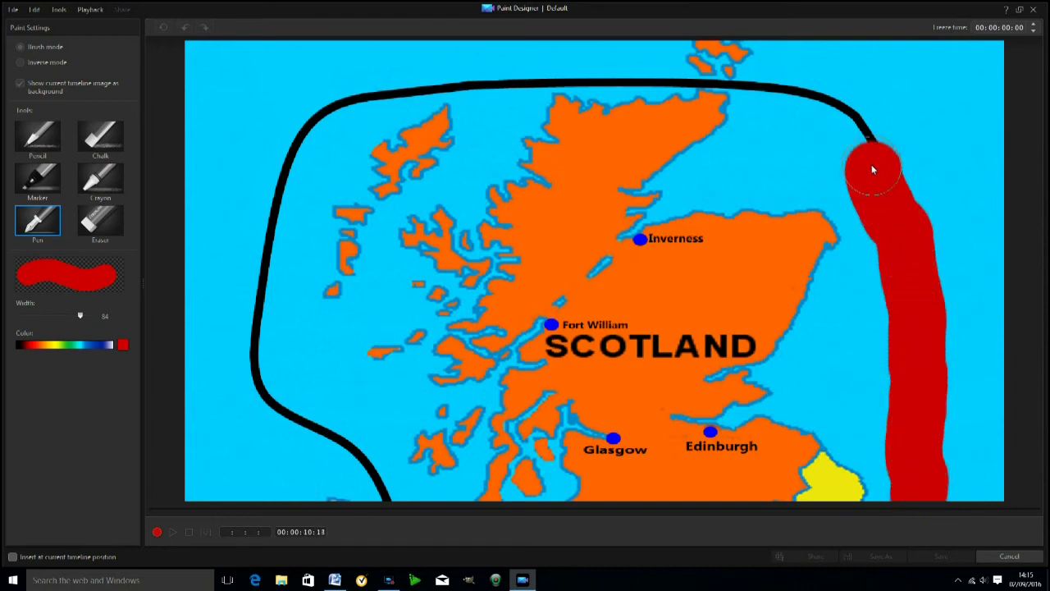
mouse_move(738, 108)
mouse_down()
mouse_move(497, 90)
mouse_move(328, 112)
mouse_move(286, 183)
mouse_move(258, 387)
mouse_move(404, 502)
mouse_up()
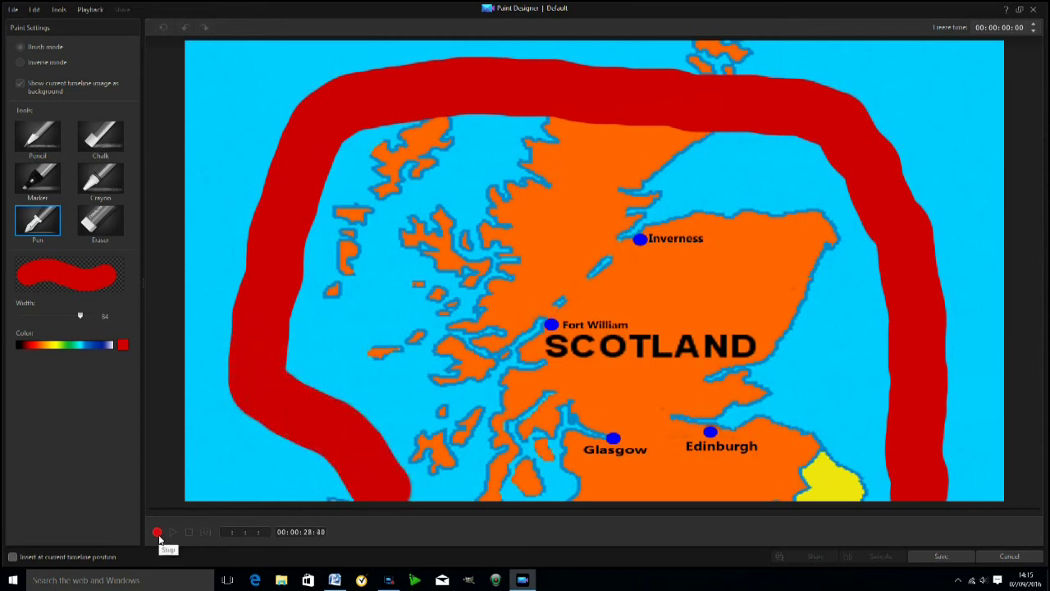
click(159, 536)
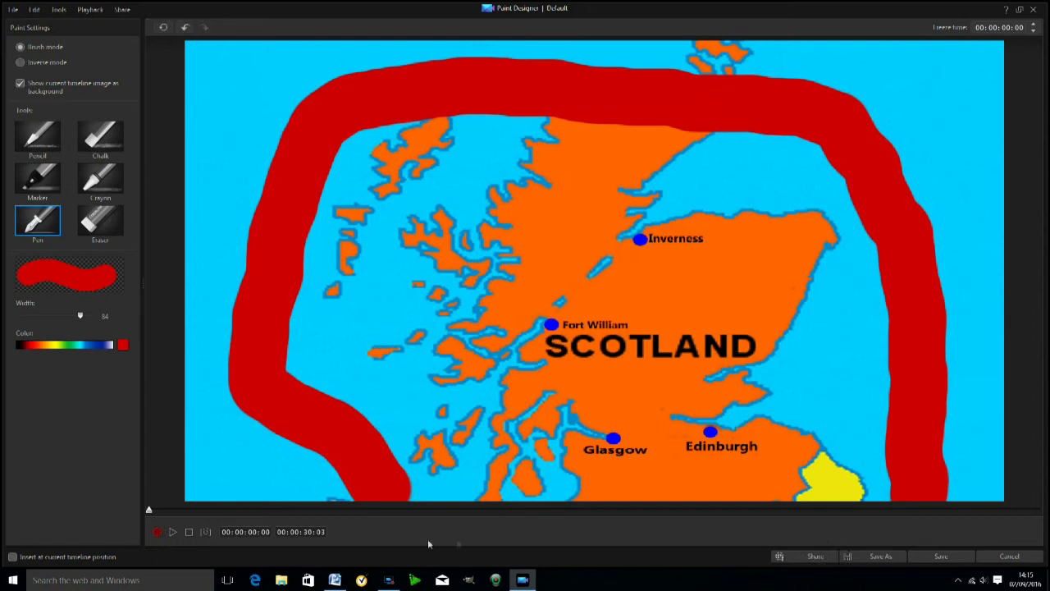
- Save the red route painting as a custom template named 'animation'
click(903, 554)
text(ah)
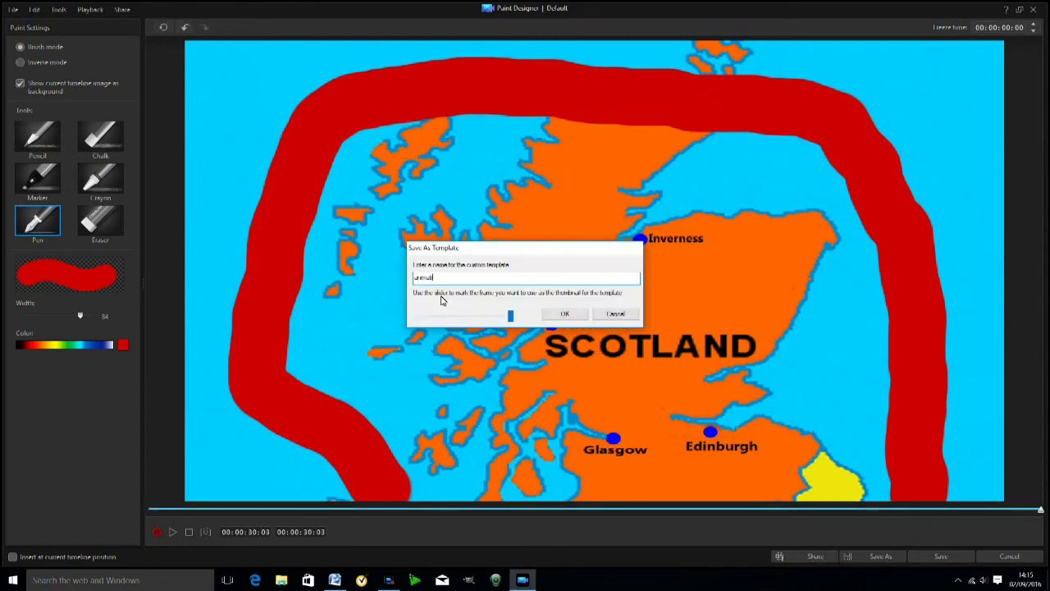
click(564, 315)
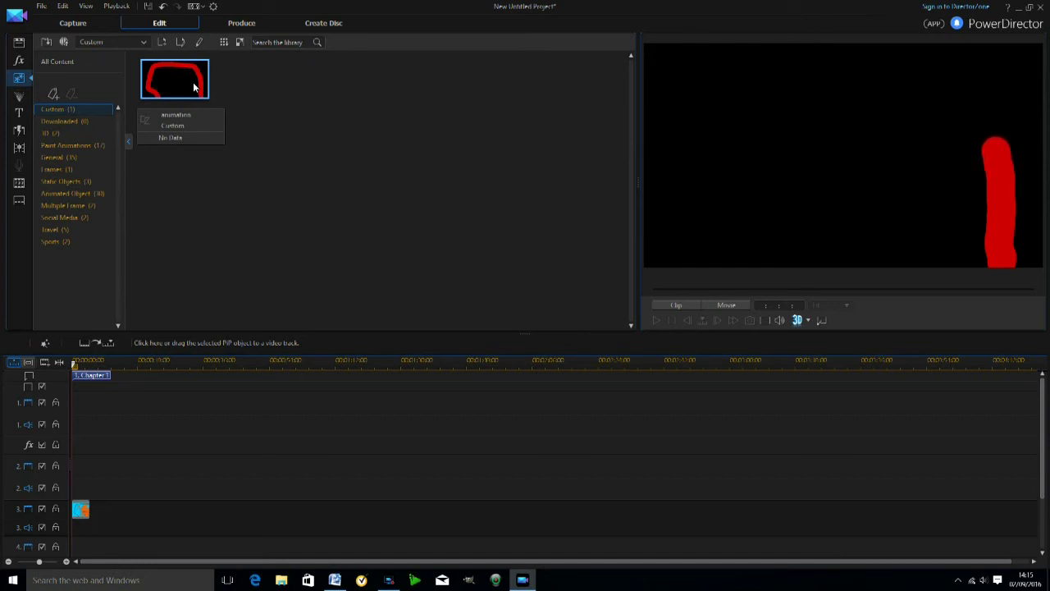
- Place 'animation' on track 2 and Scotland Base Map on track 1, and lengthen the track 3 mask clip
drag(194, 85, 67, 482)
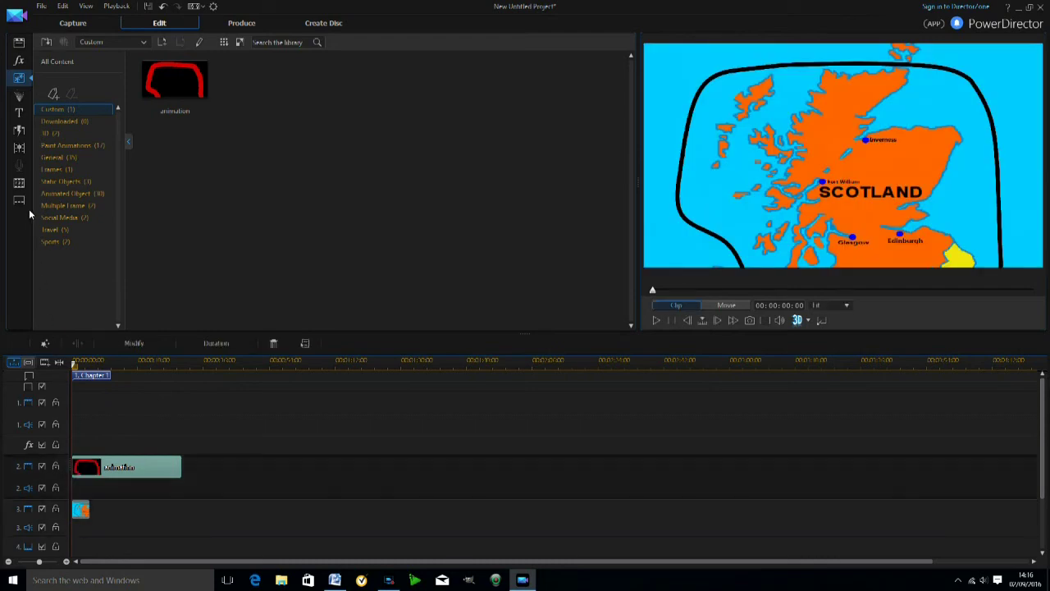
click(19, 42)
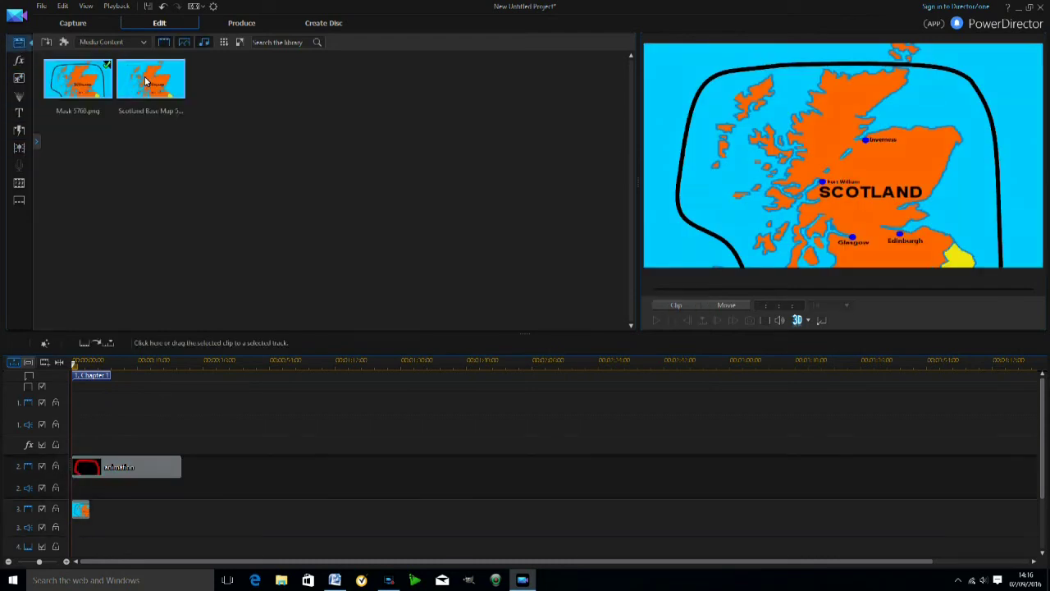
mouse_move(145, 80)
mouse_down()
mouse_move(72, 420)
mouse_move(78, 407)
mouse_up()
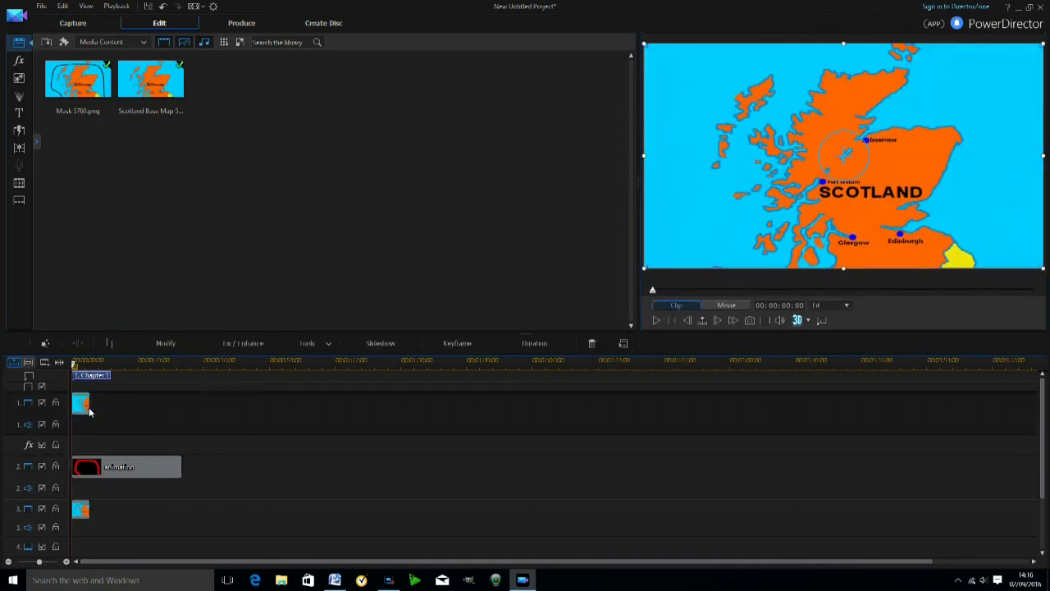
click(79, 513)
drag(91, 513, 110, 512)
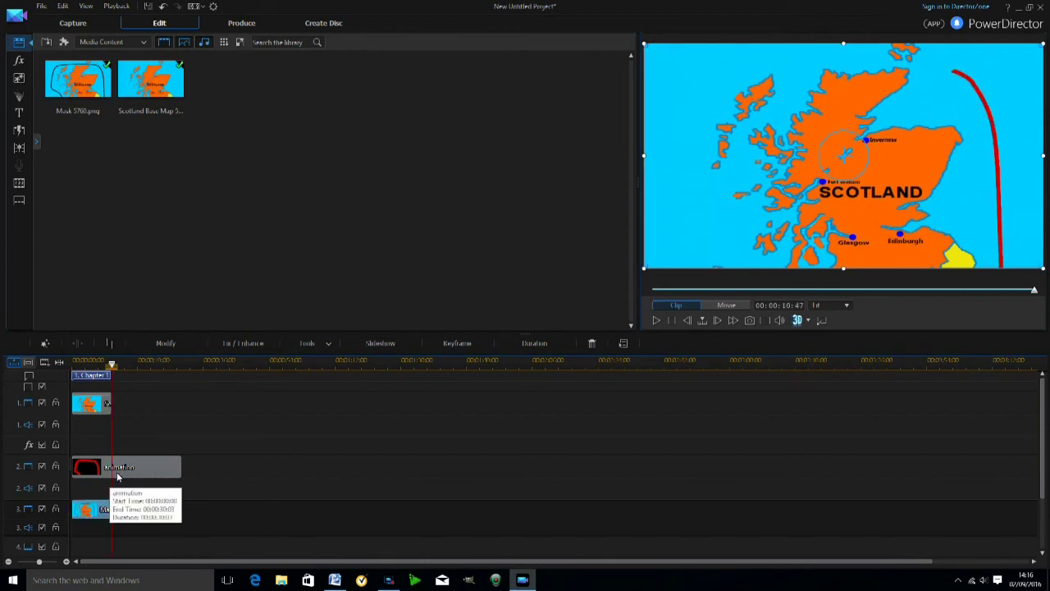
- Set the 'animation' clip's duration to 10:47 so it ends with the map and mask
right_click(124, 473)
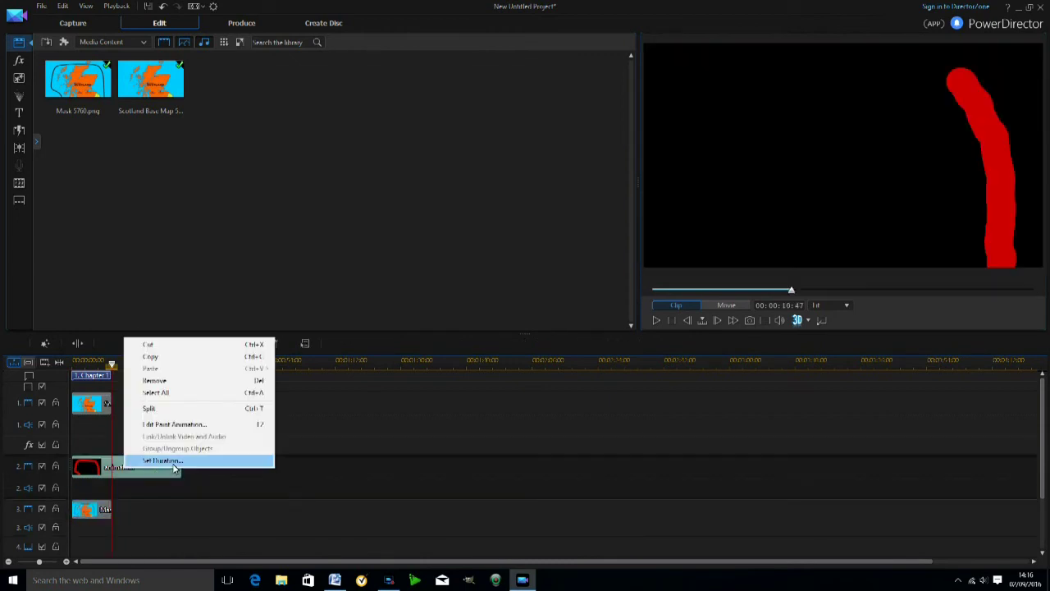
click(174, 464)
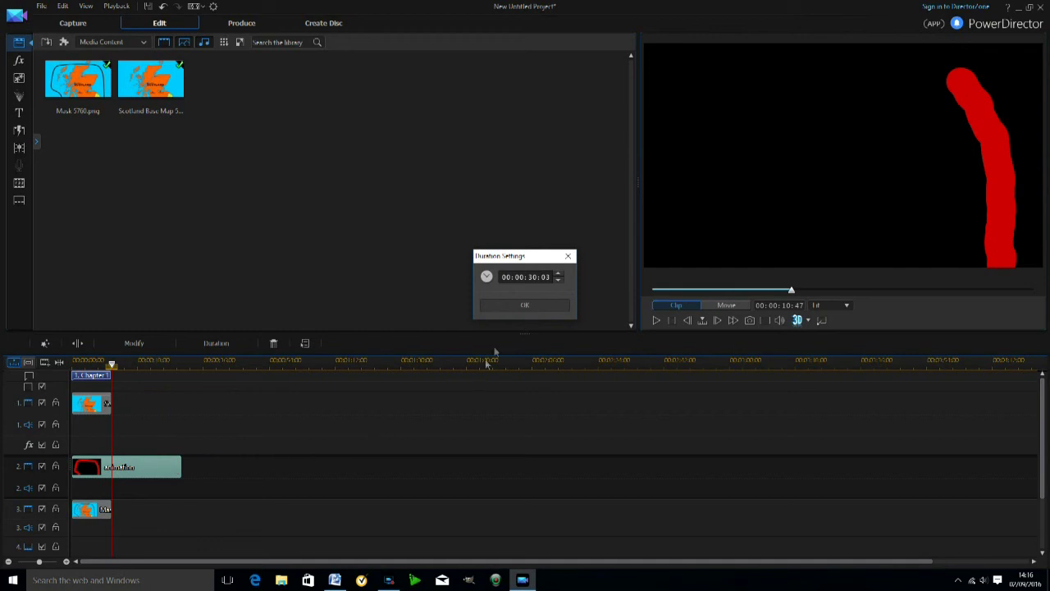
click(537, 311)
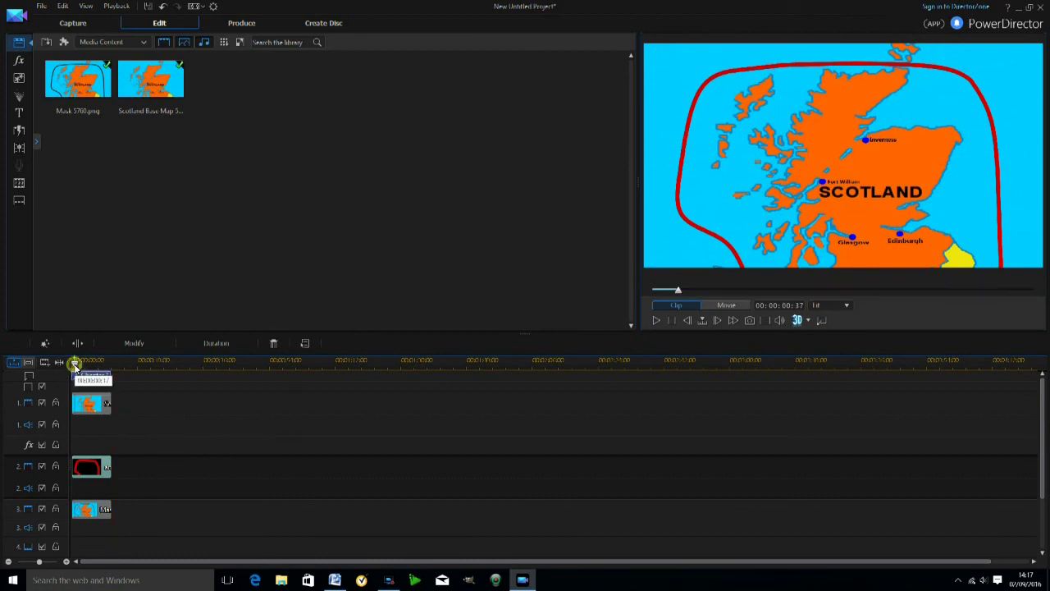
- Preview the red route drawing itself over the Scotland map, then move to Produce
click(656, 322)
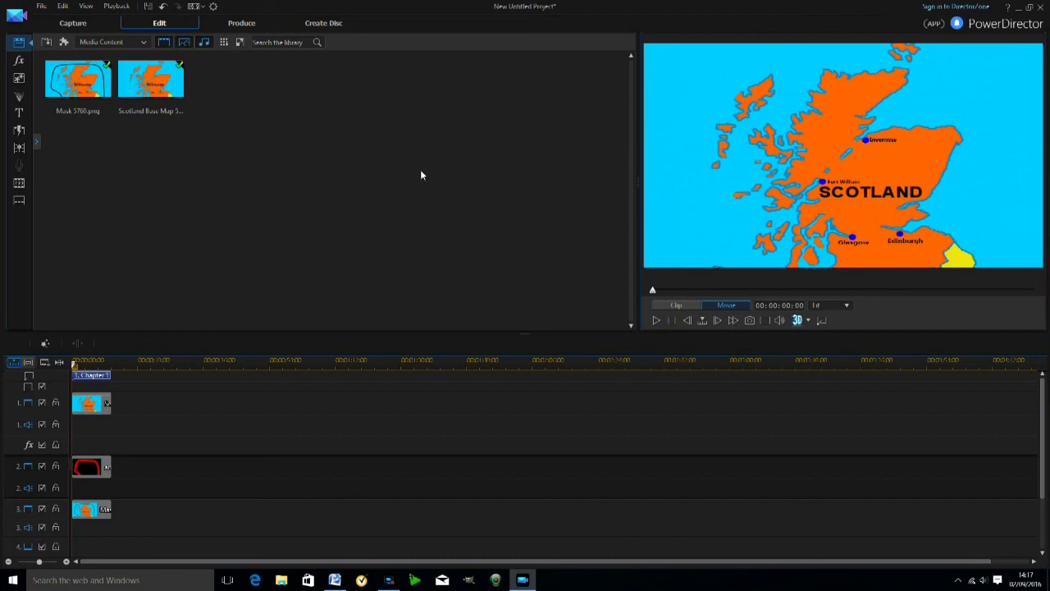
click(251, 26)
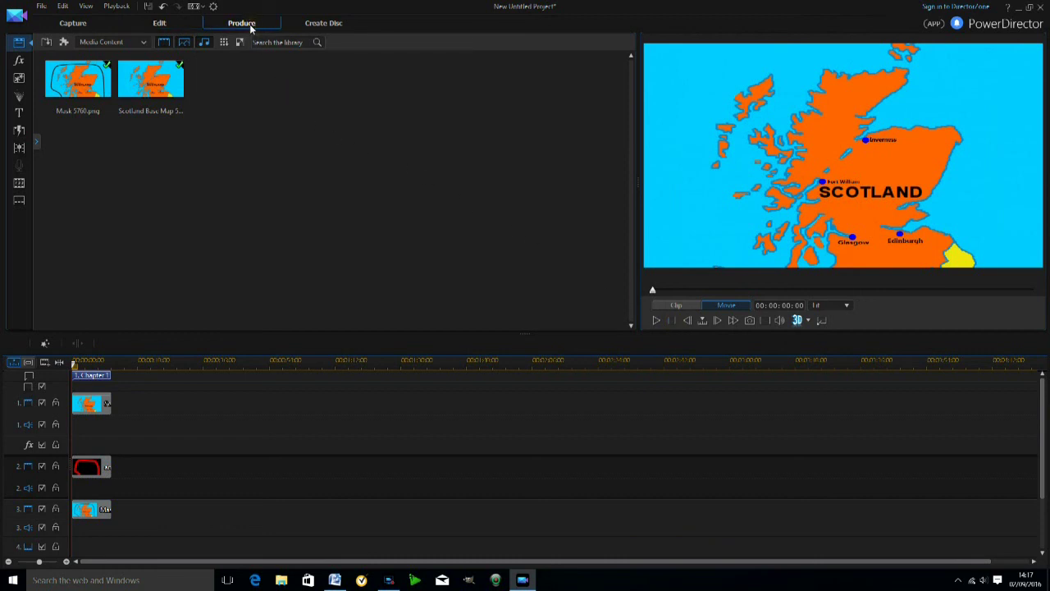